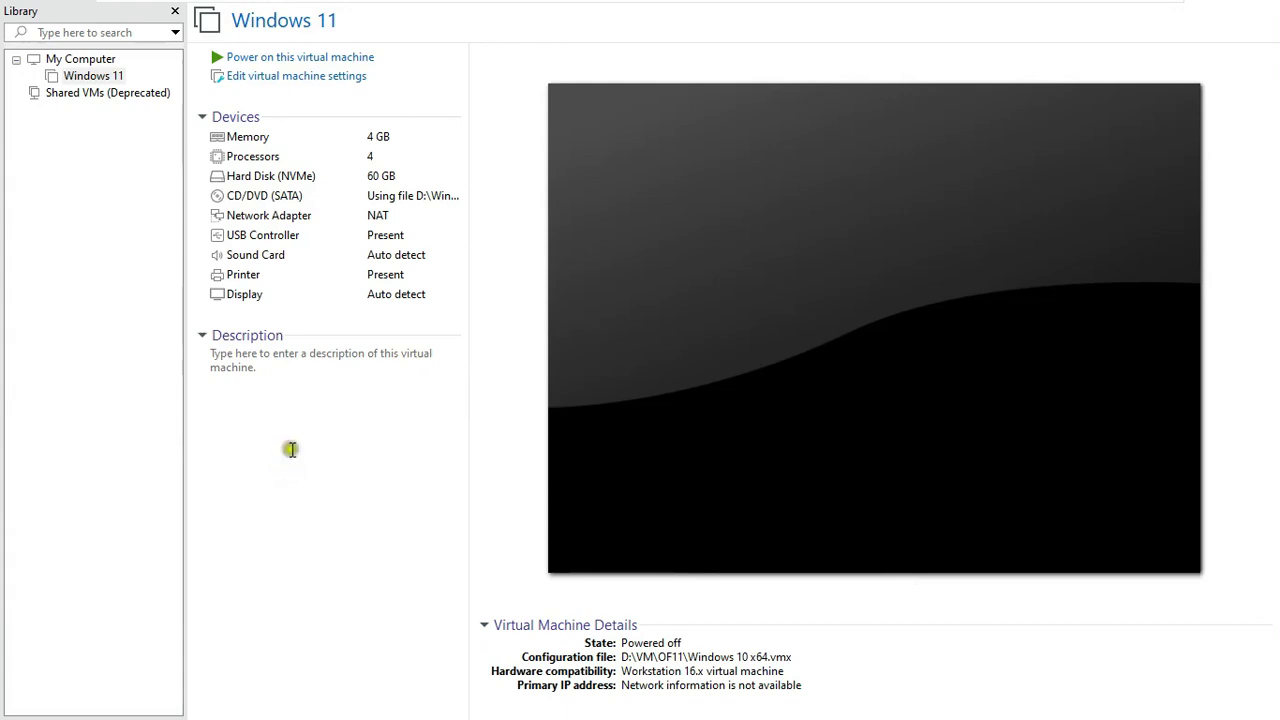
- Select the Windows 11 VM (4 GB memory, 4 processors, 60 GB NVMe disk) in the library
left_click(306, 337)
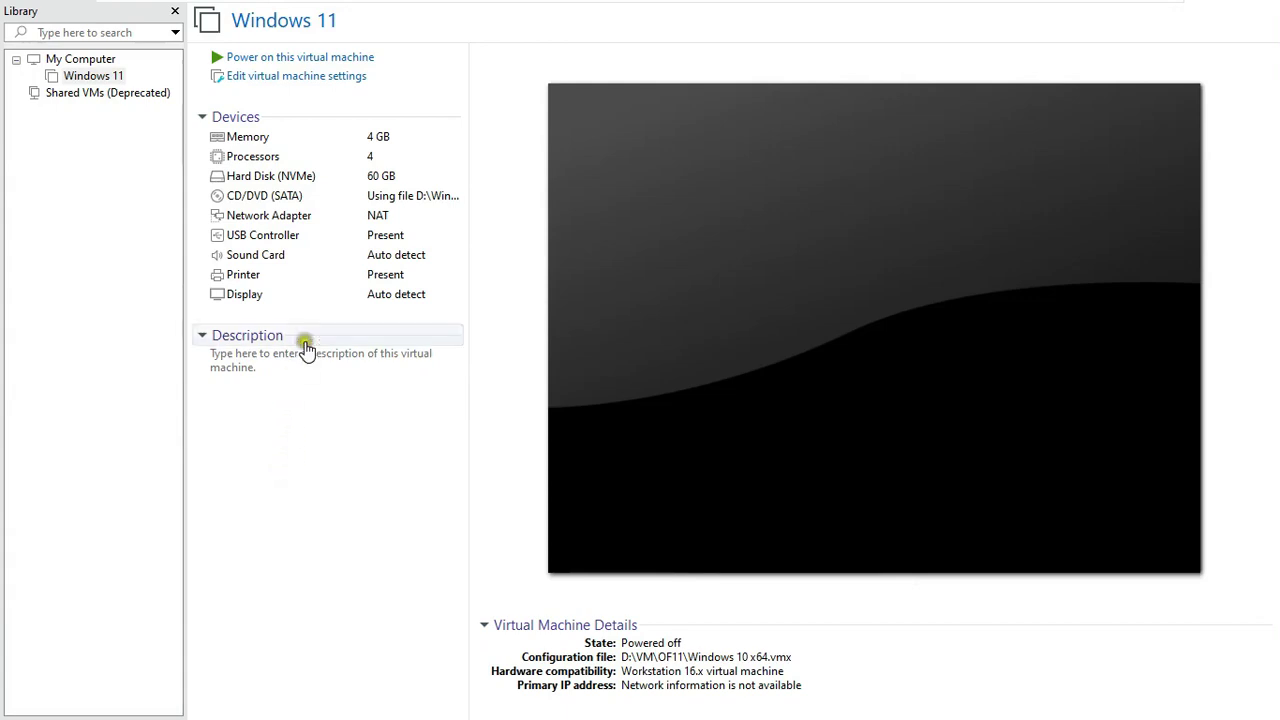
left_click(335, 357)
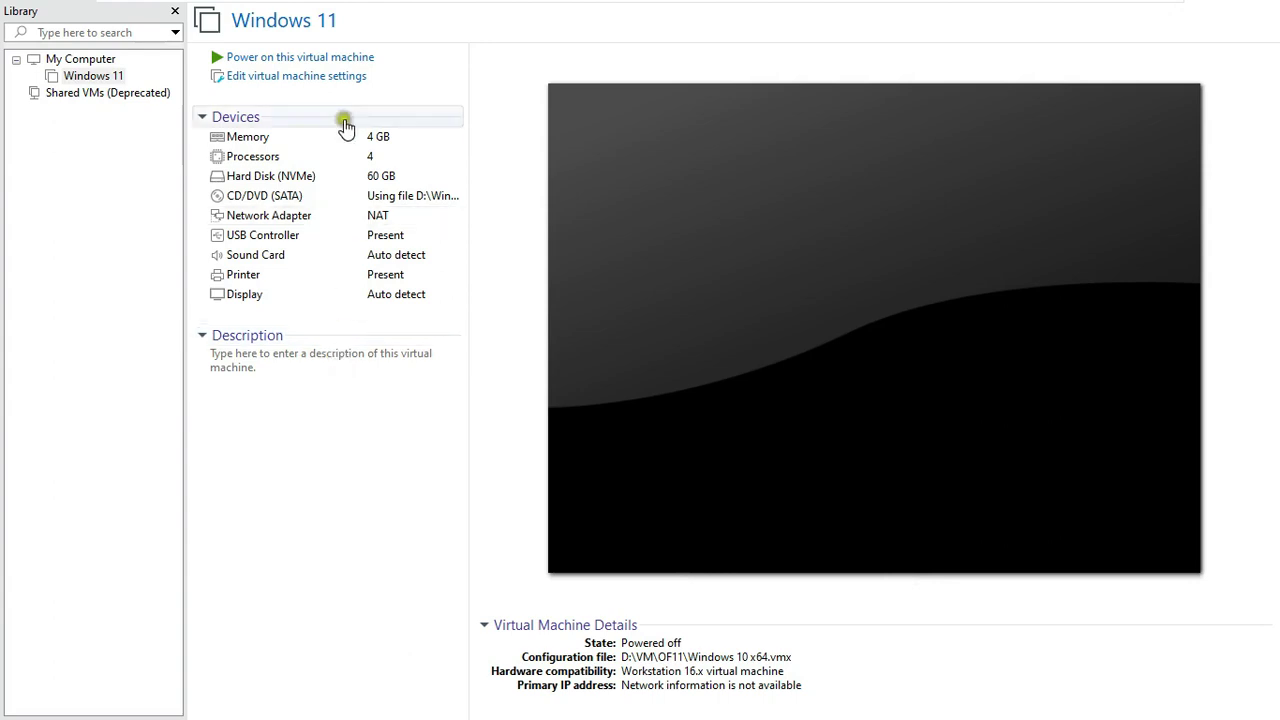
- Power on the Windows 11 VM and give it input control at the Setup language screen
left_click(258, 58)
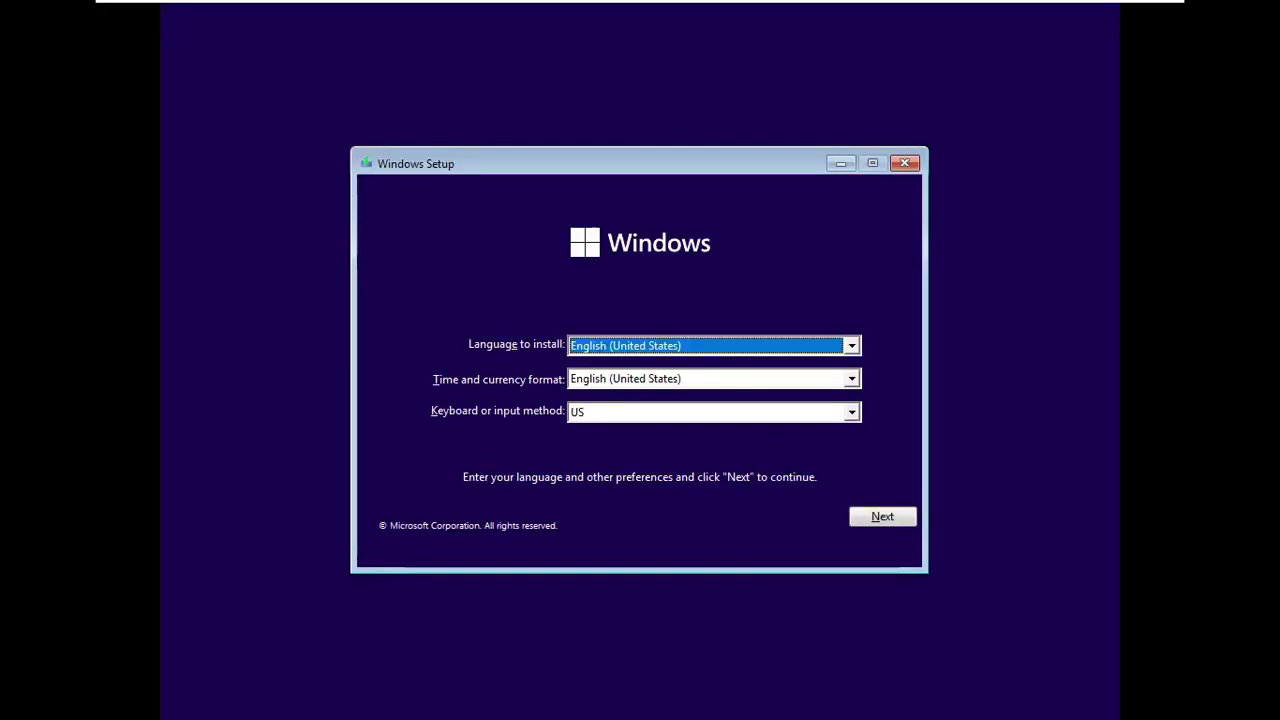
left_click(1074, 531)
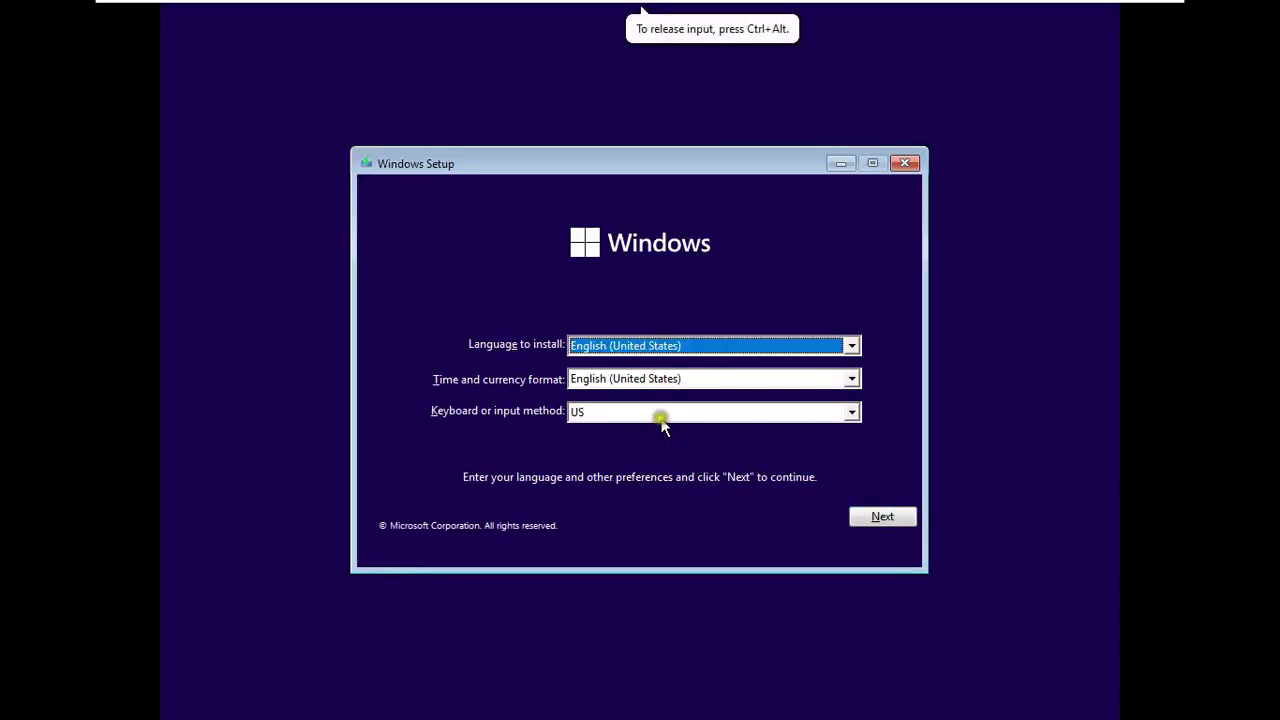
- Keep English (United States) defaults, skip the product key, and choose Windows 11 Education
left_click(880, 518)
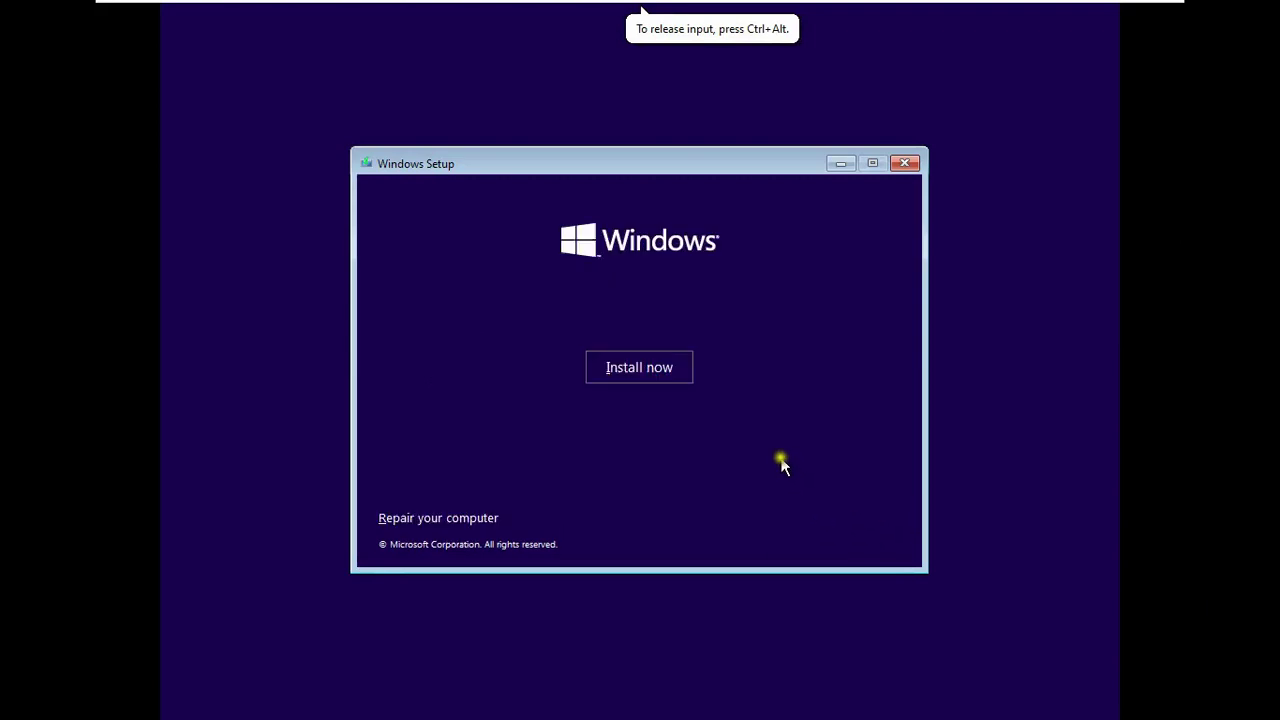
left_click(647, 372)
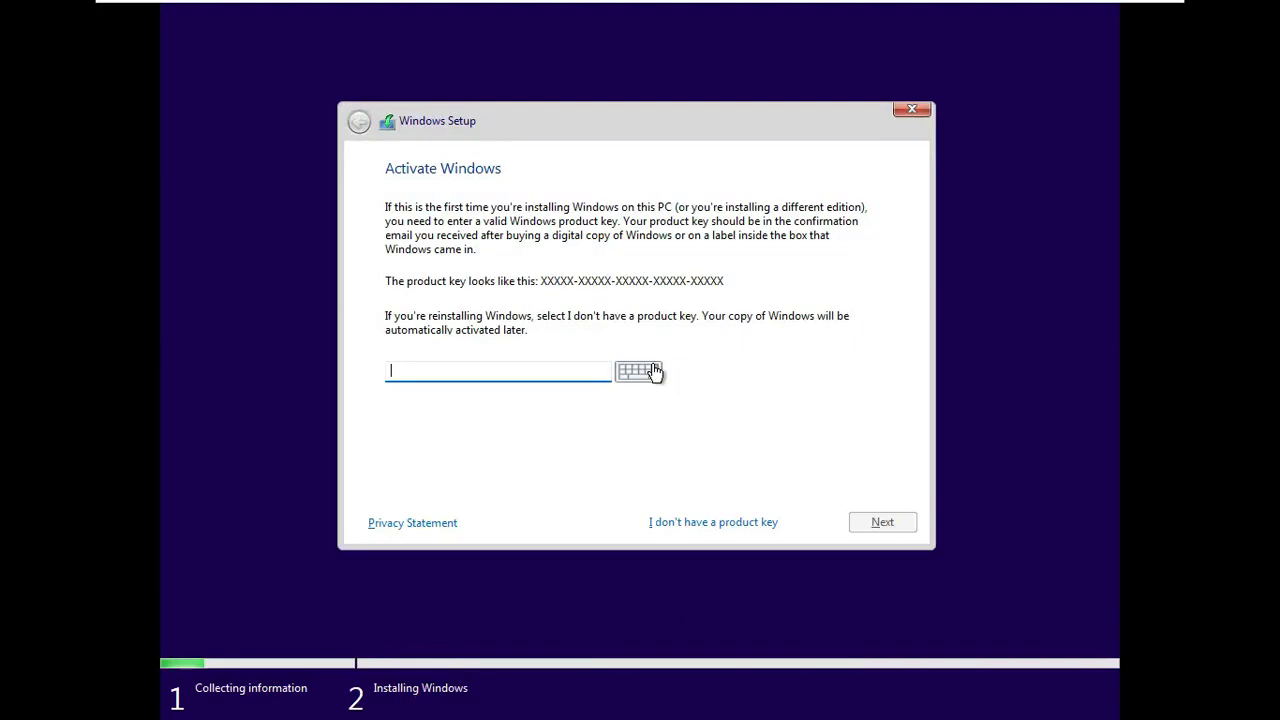
left_click(684, 525)
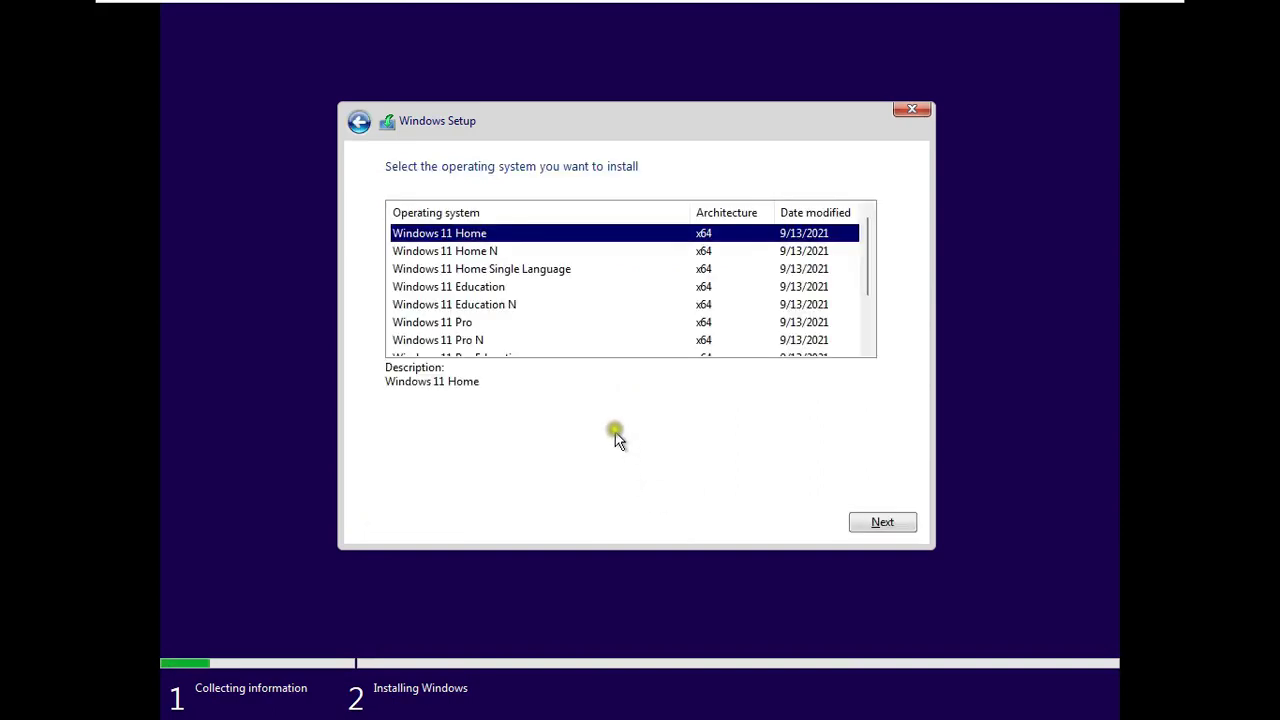
left_click(462, 288)
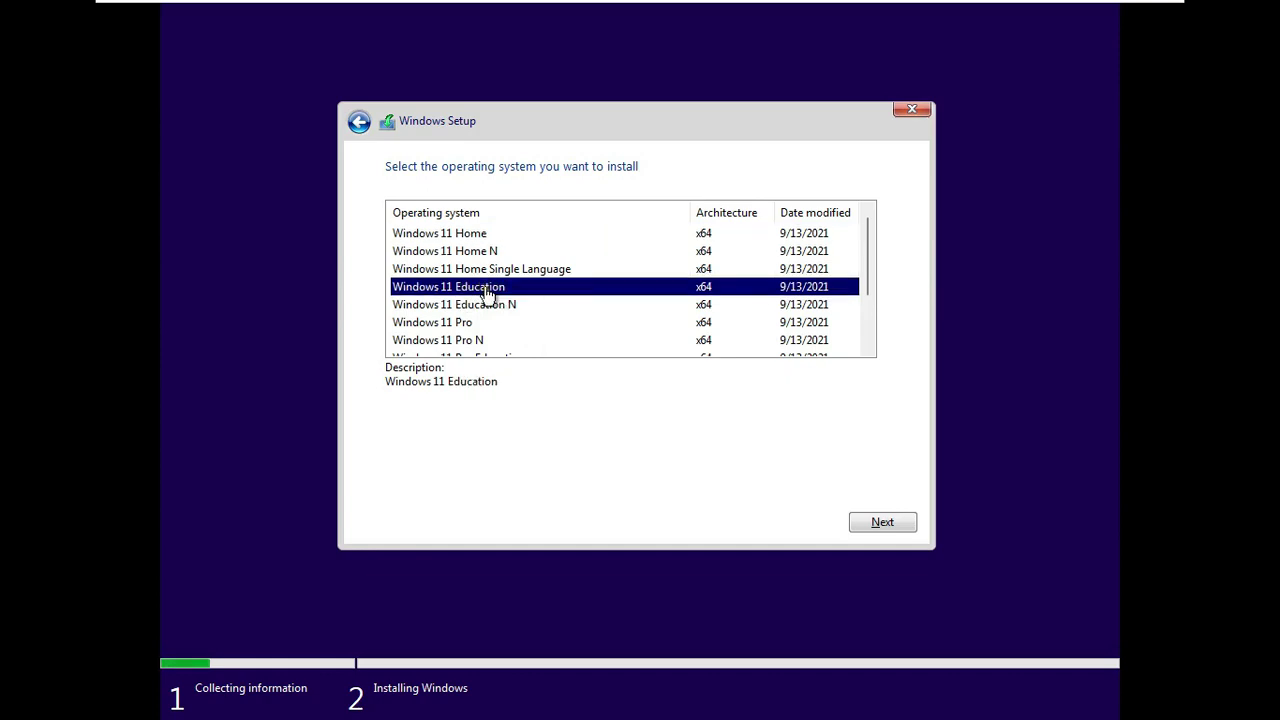
left_click(882, 521)
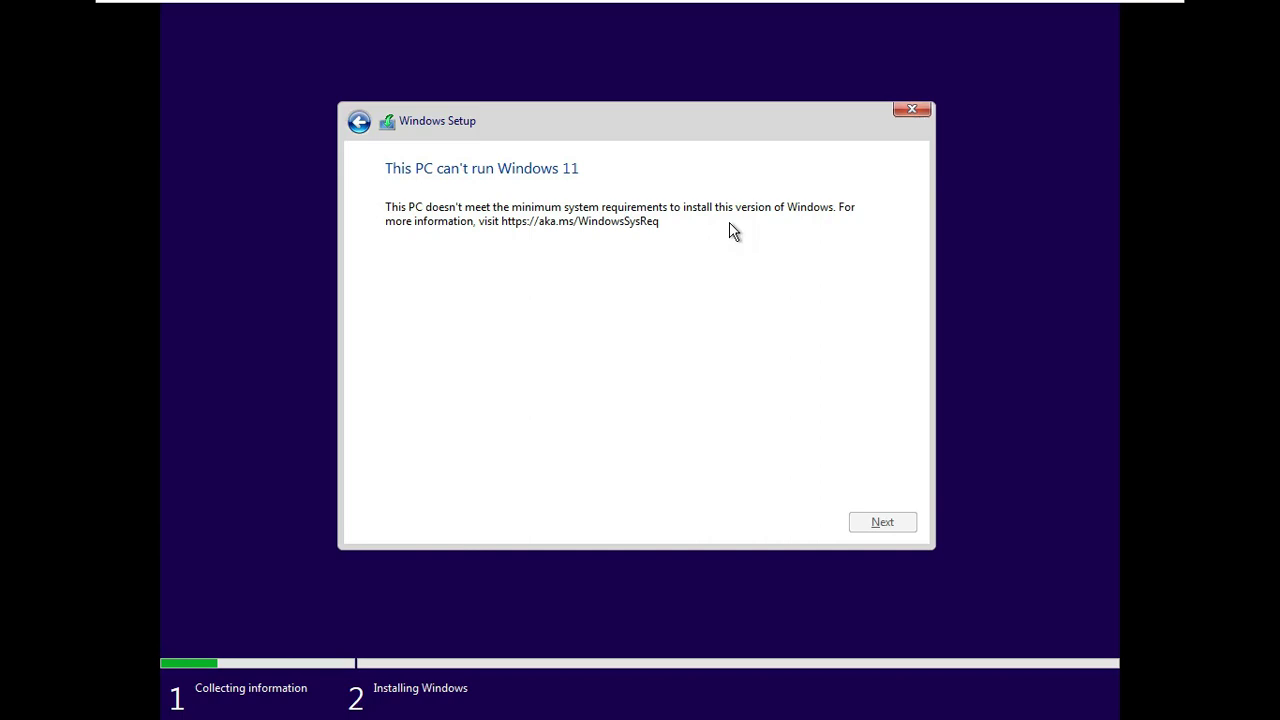
- Open a command prompt with Shift+F10 and run regedit
key("shift+F10")
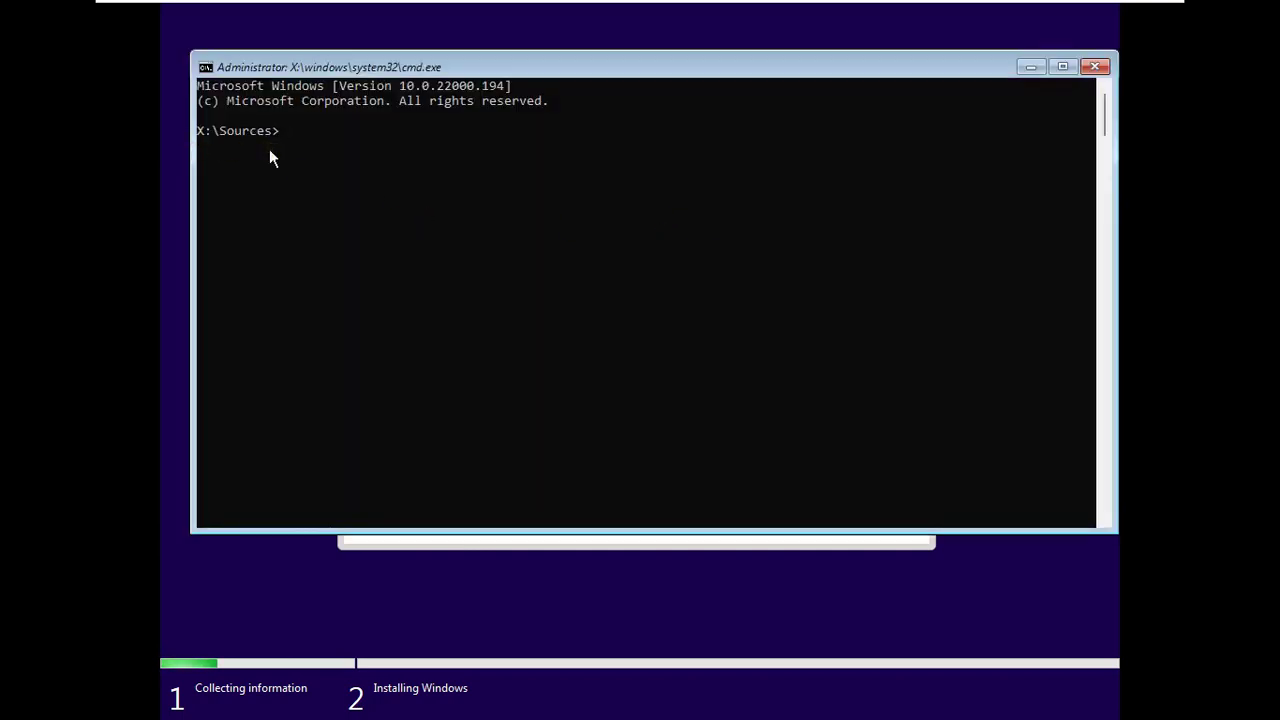
type("regedit")
key("Return")
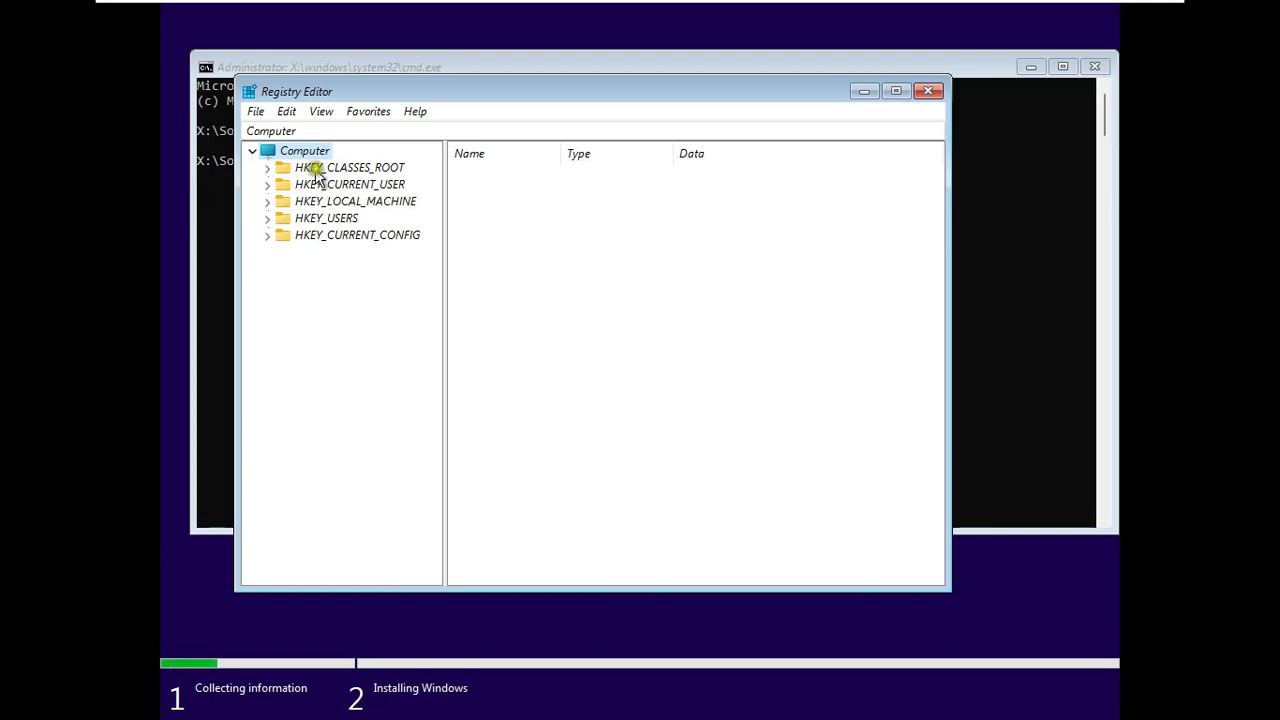
- Navigate to HKEY_LOCAL_MACHINE\SYSTEM\Setup in the registry tree
left_click(267, 202)
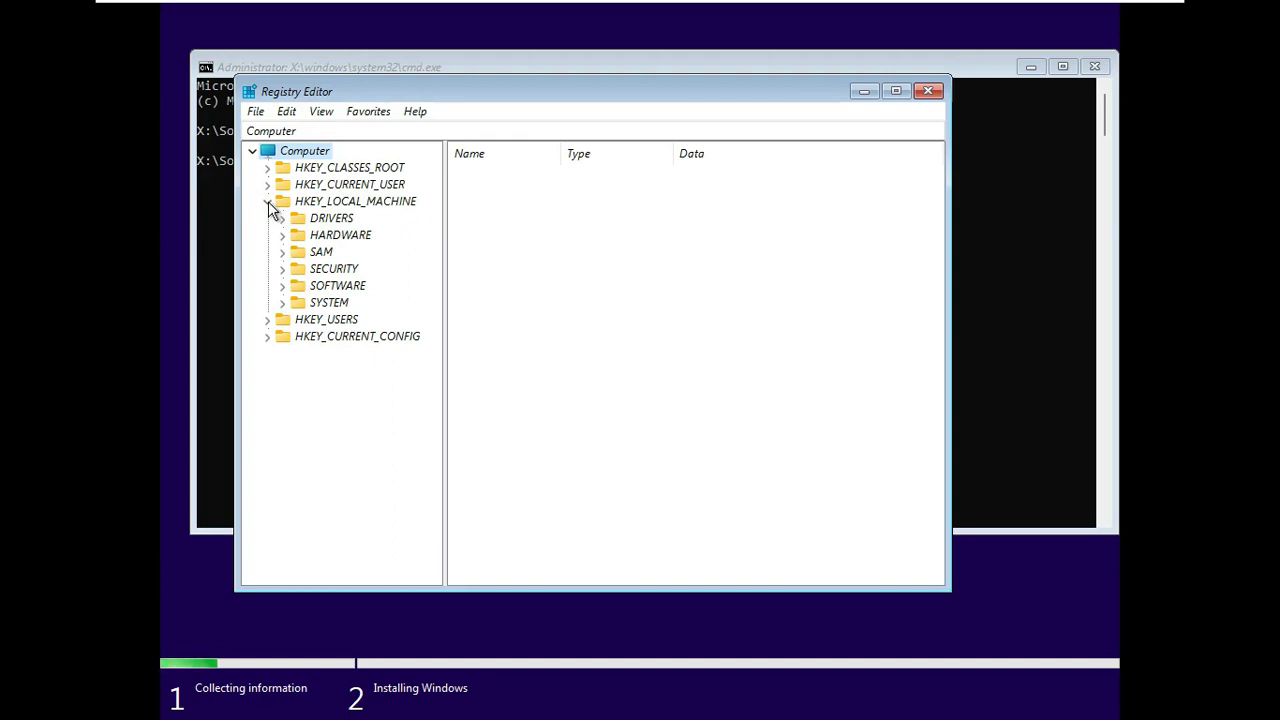
left_click(300, 254)
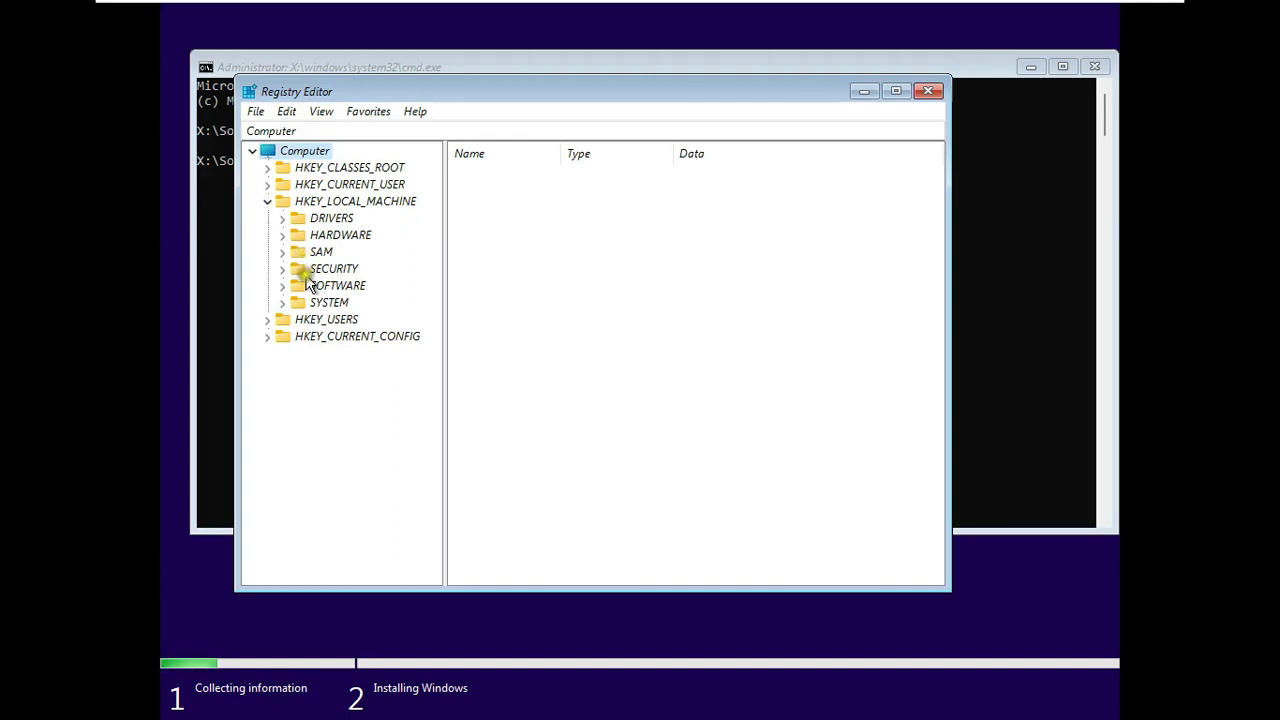
left_click(283, 303)
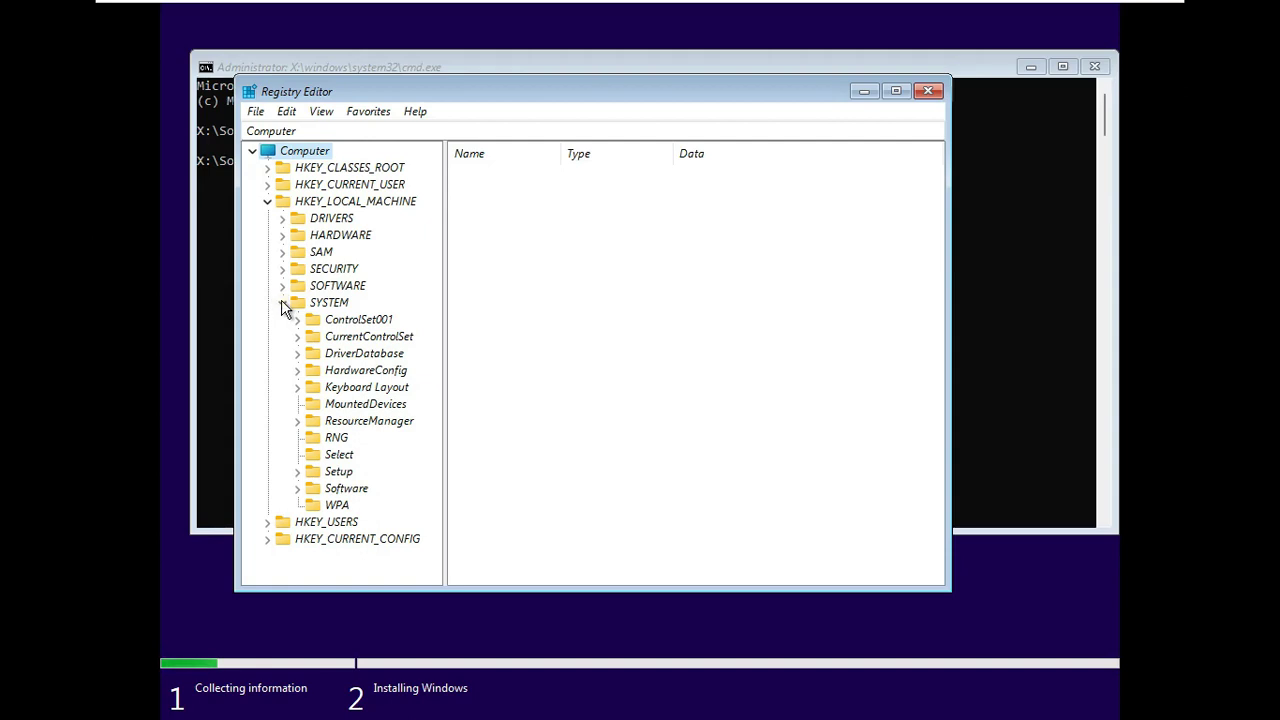
left_click(337, 476)
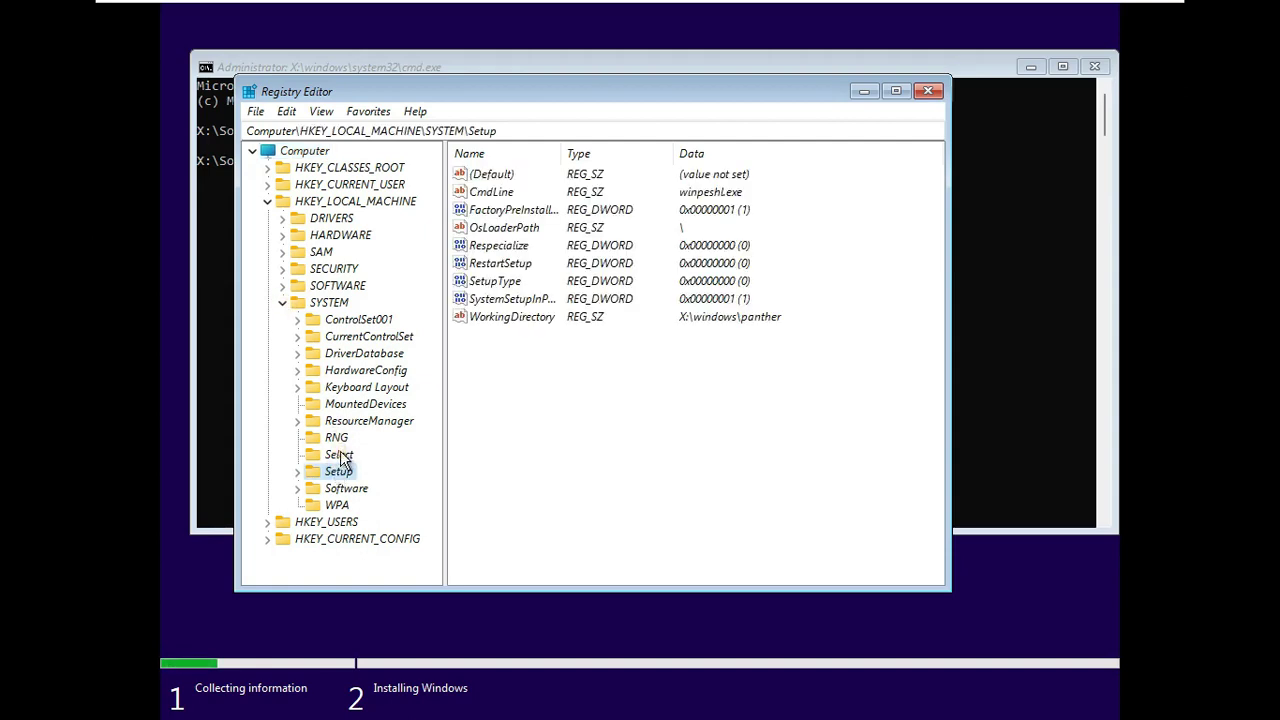
left_click(297, 471)
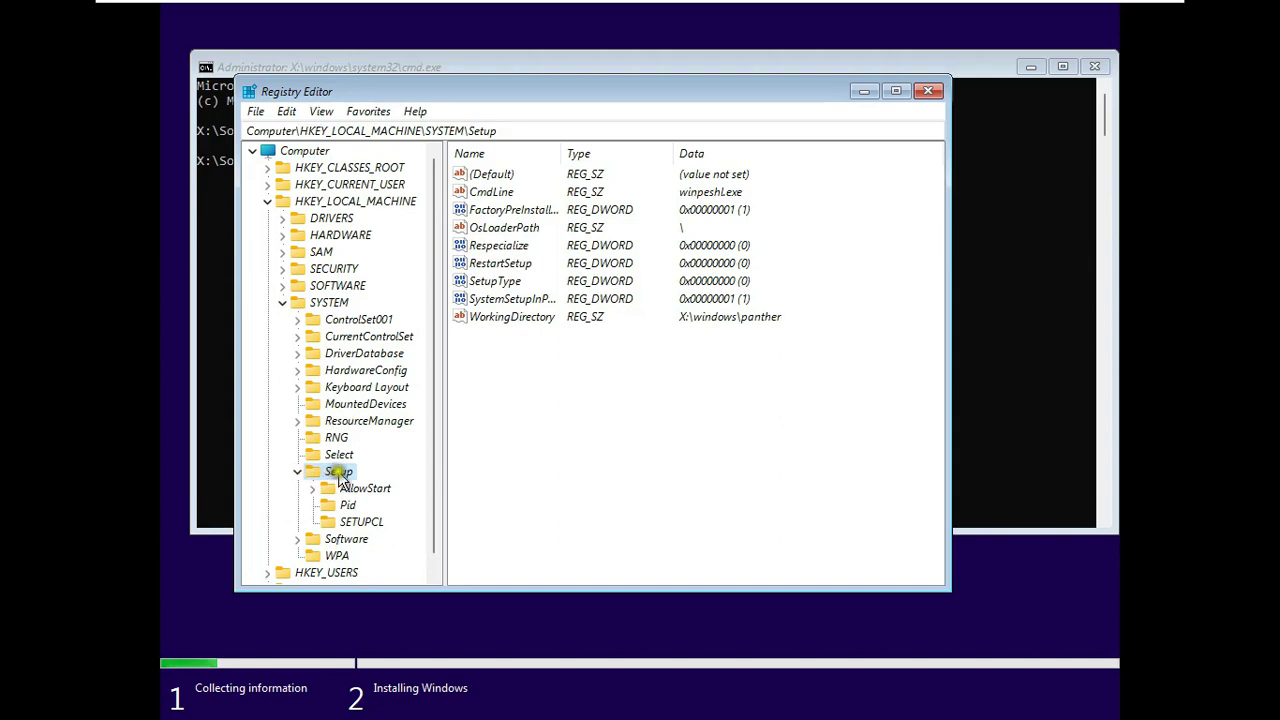
- Create a new key named LabConfig under Setup
right_click(340, 474)
mouse_move(365, 506)
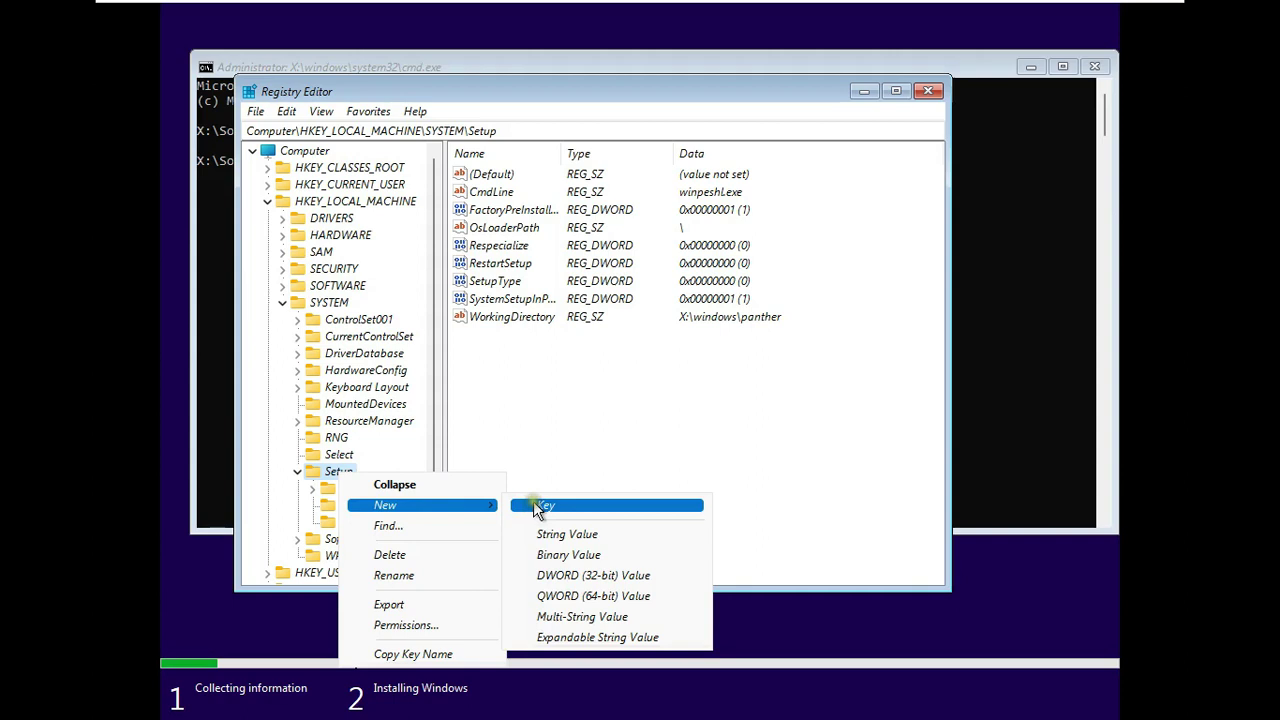
left_click(571, 507)
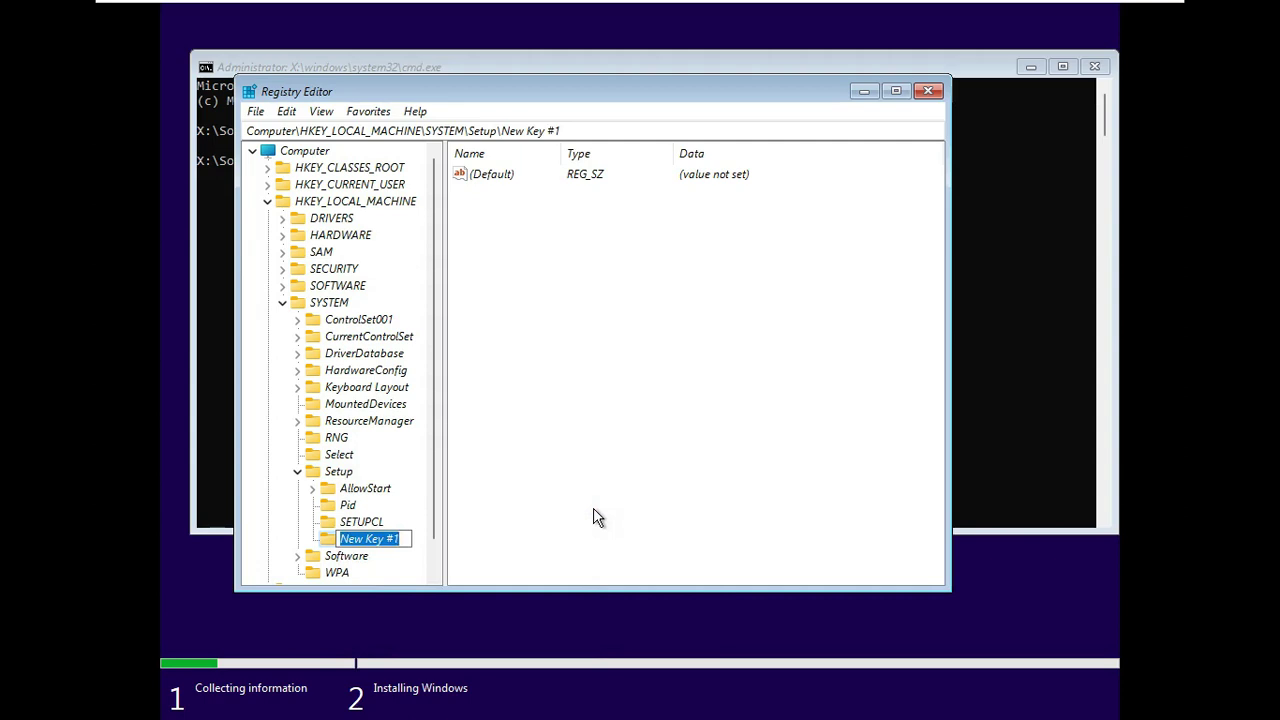
type("LAB")
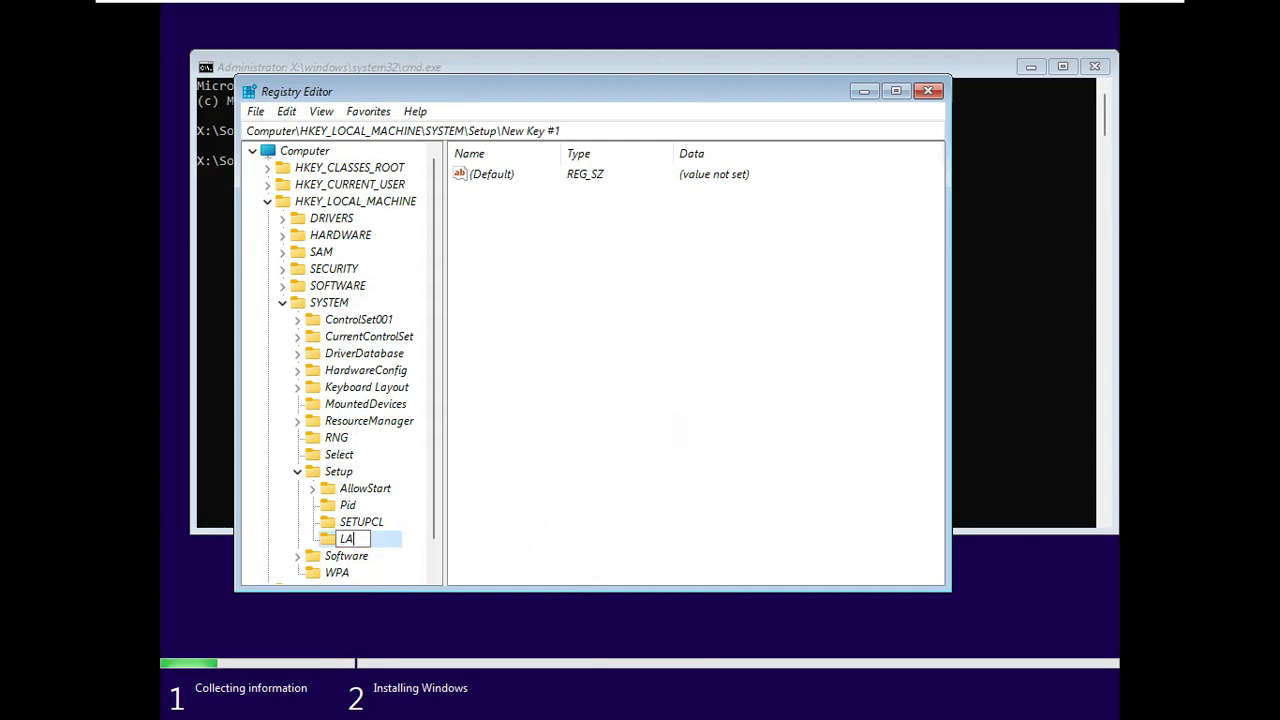
key("BackSpace")
key("BackSpace")
type("abCon")
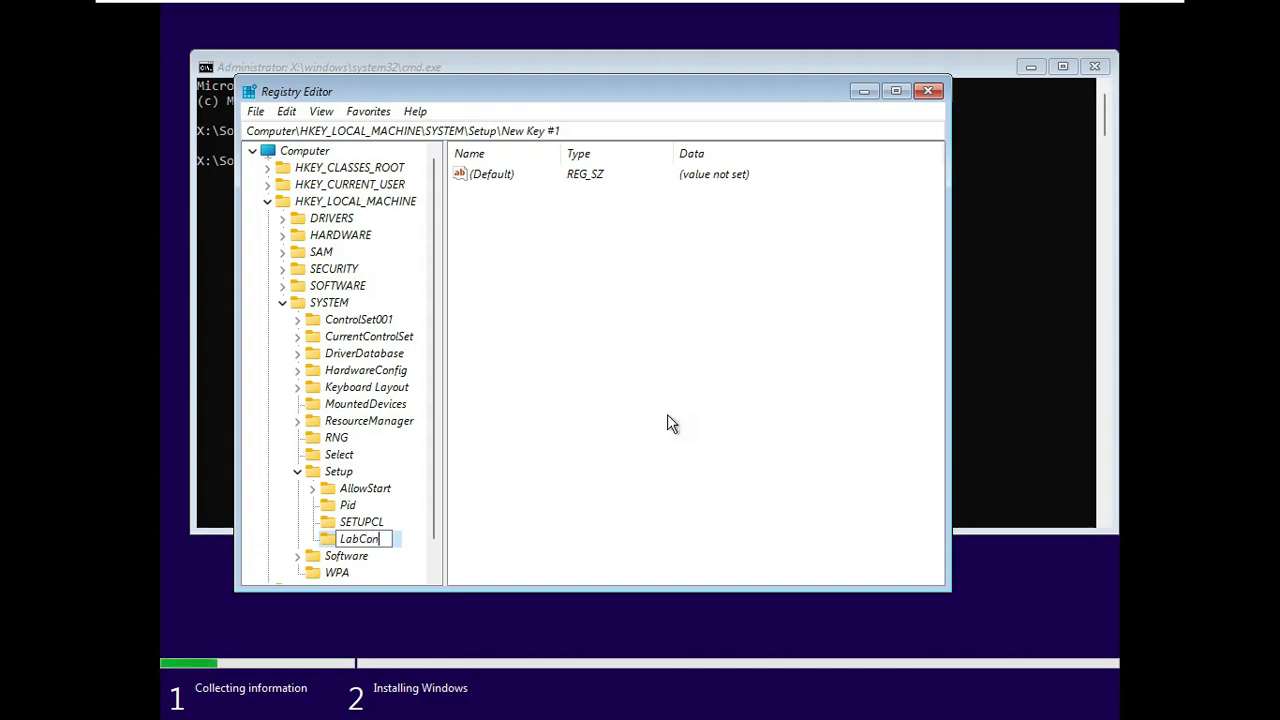
type("fig")
left_click(642, 432)
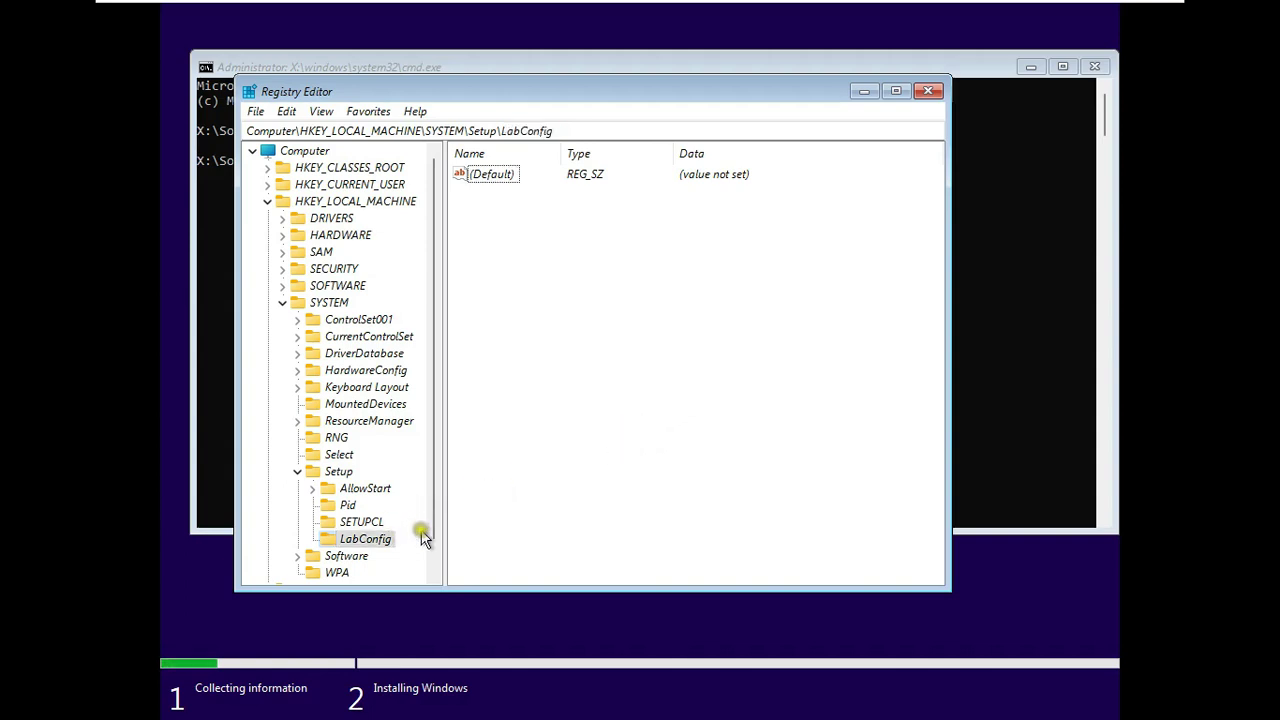
- In LabConfig, create DWORD (32-bit) value BypassTPMCheck with data 1
left_click(360, 540)
right_click(522, 503)
mouse_move(572, 507)
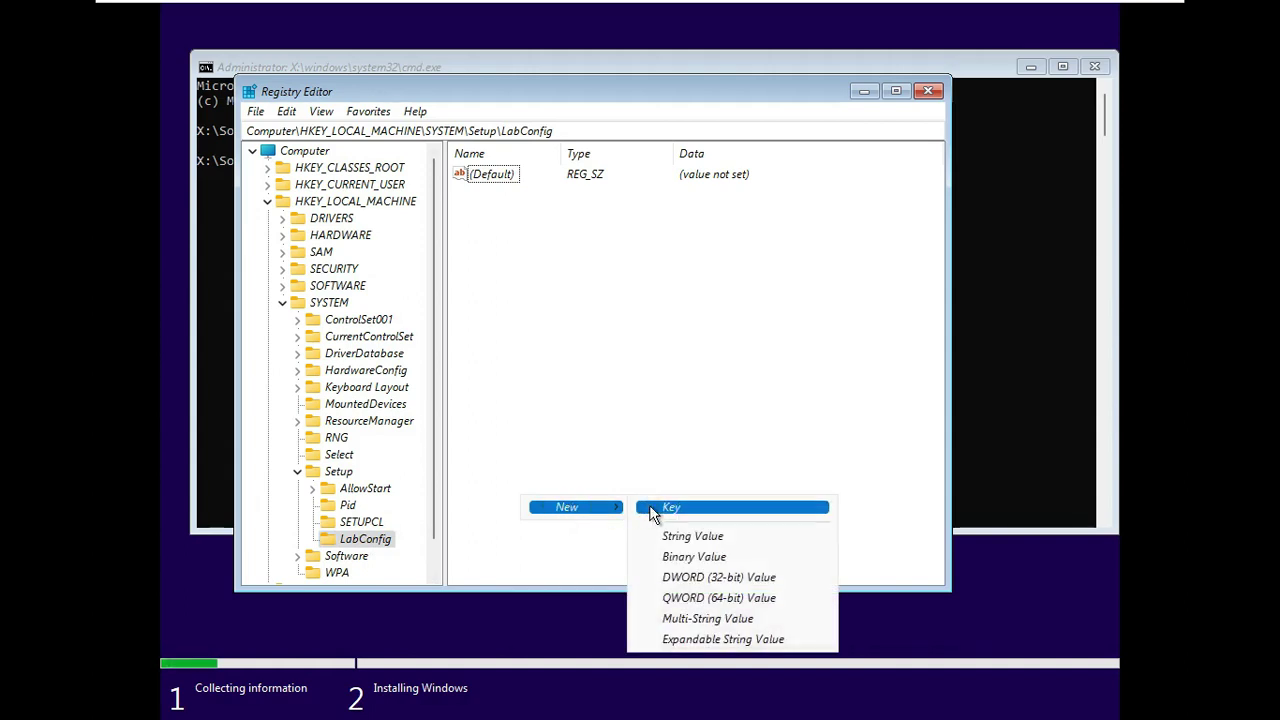
left_click(780, 577)
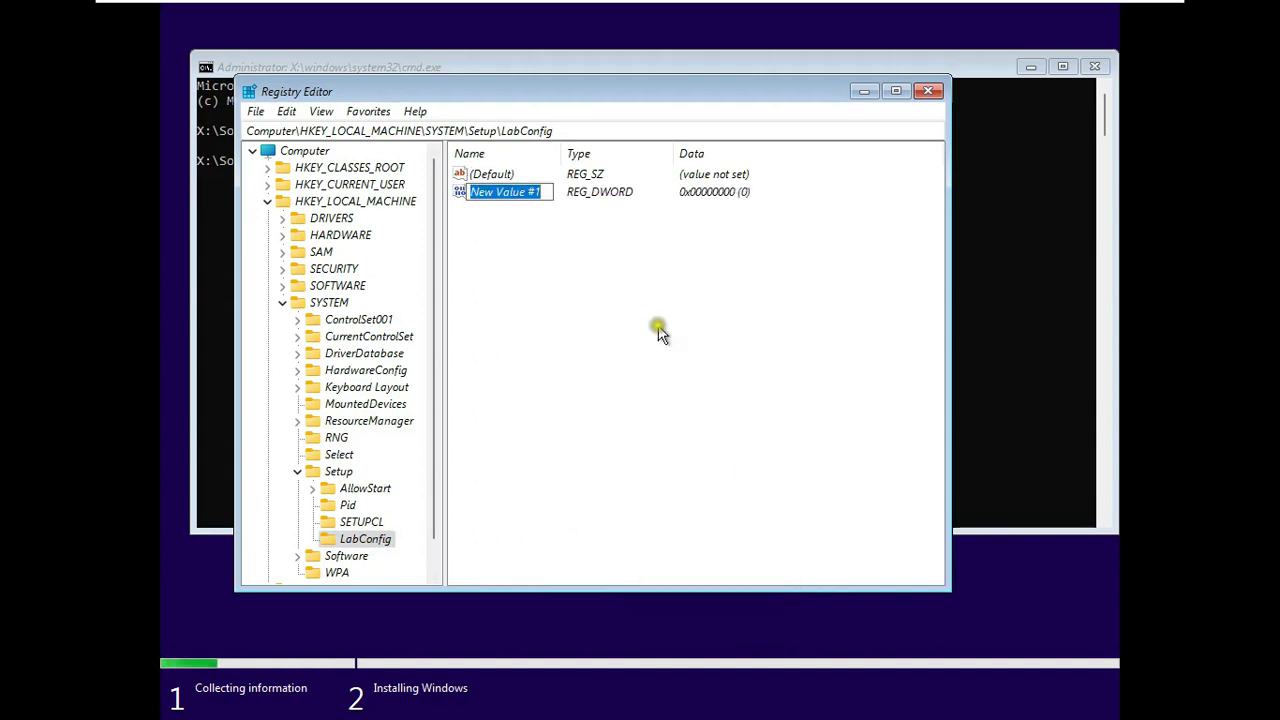
type("By")
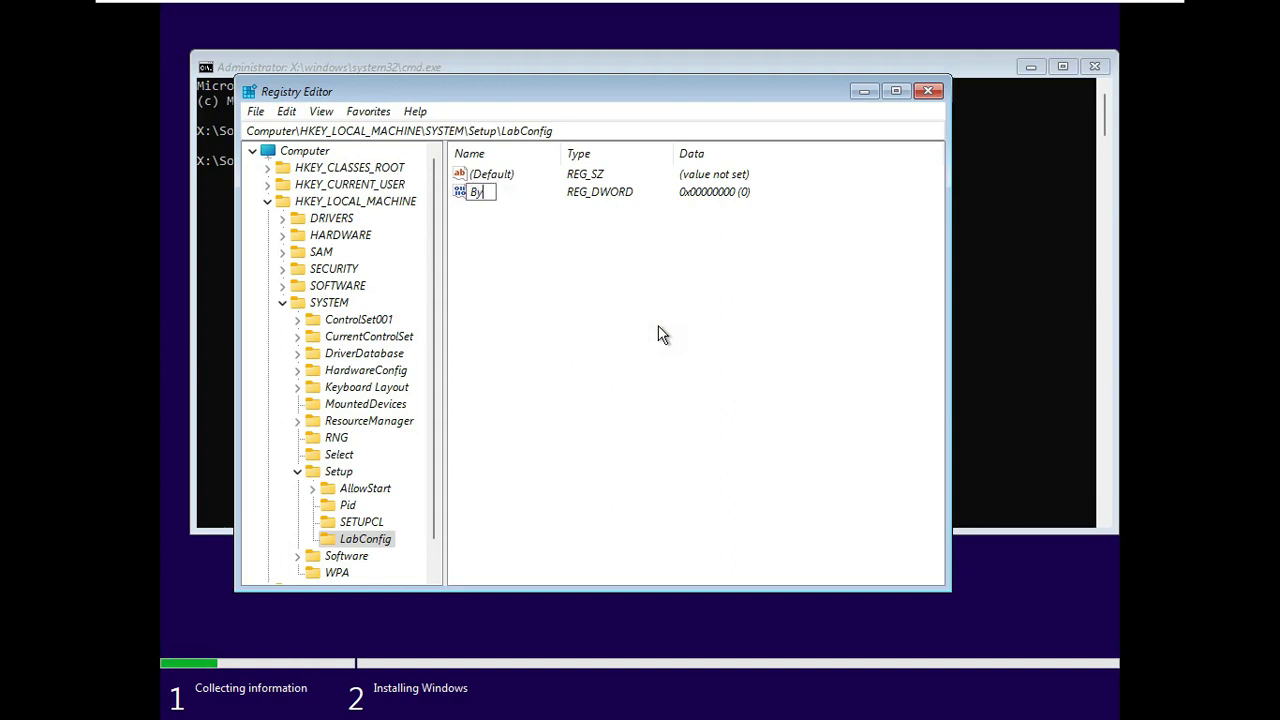
type("passTPMChe")
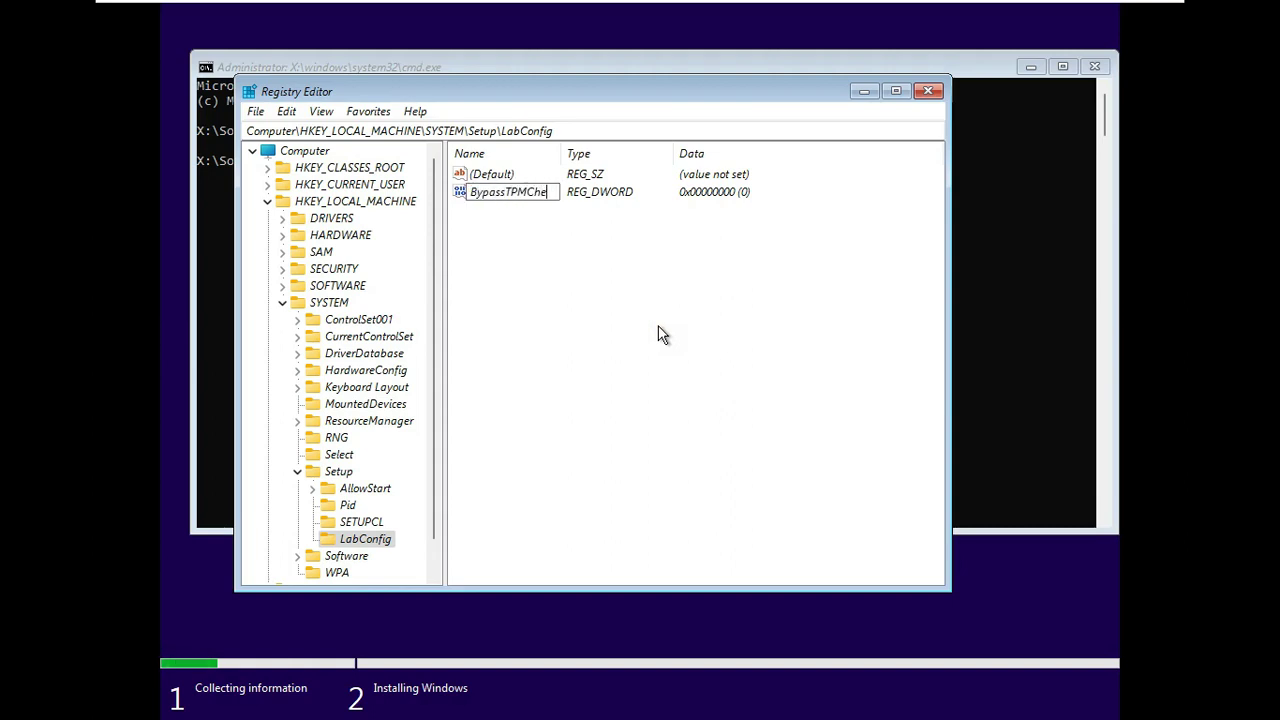
type("ck")
key("Return")
double_click(531, 194)
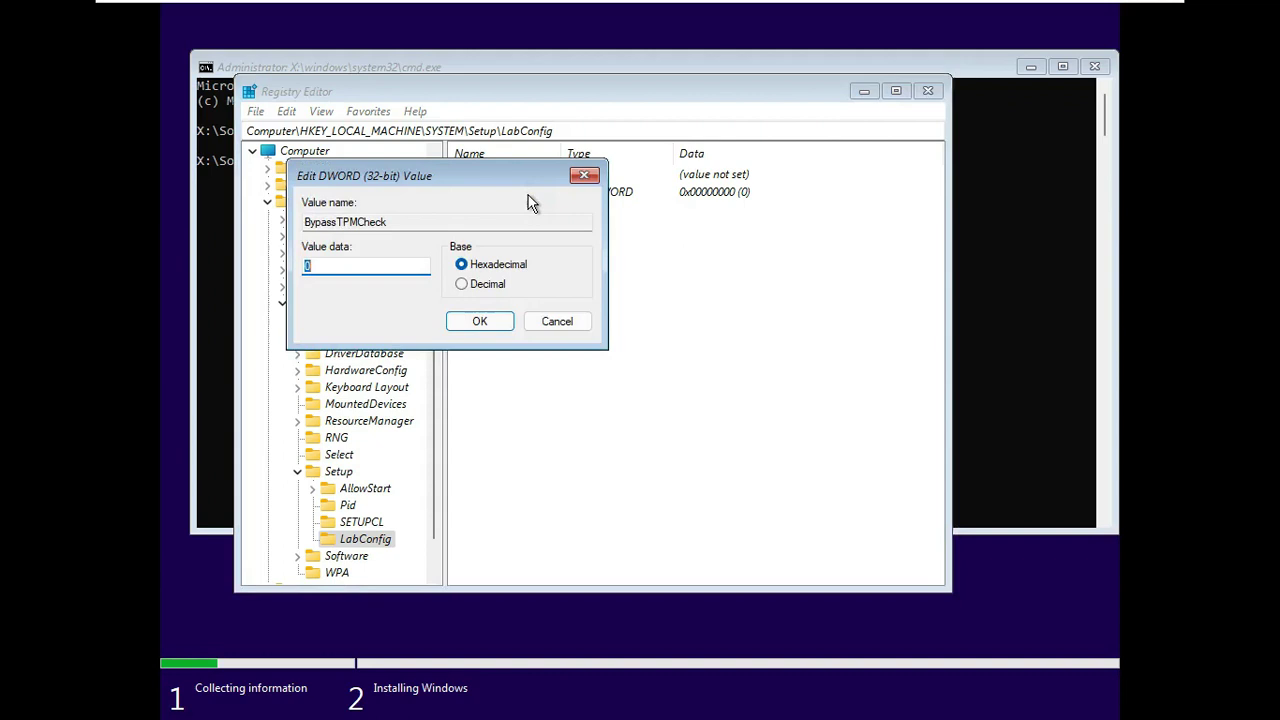
type("1")
left_click(316, 272)
left_click(478, 328)
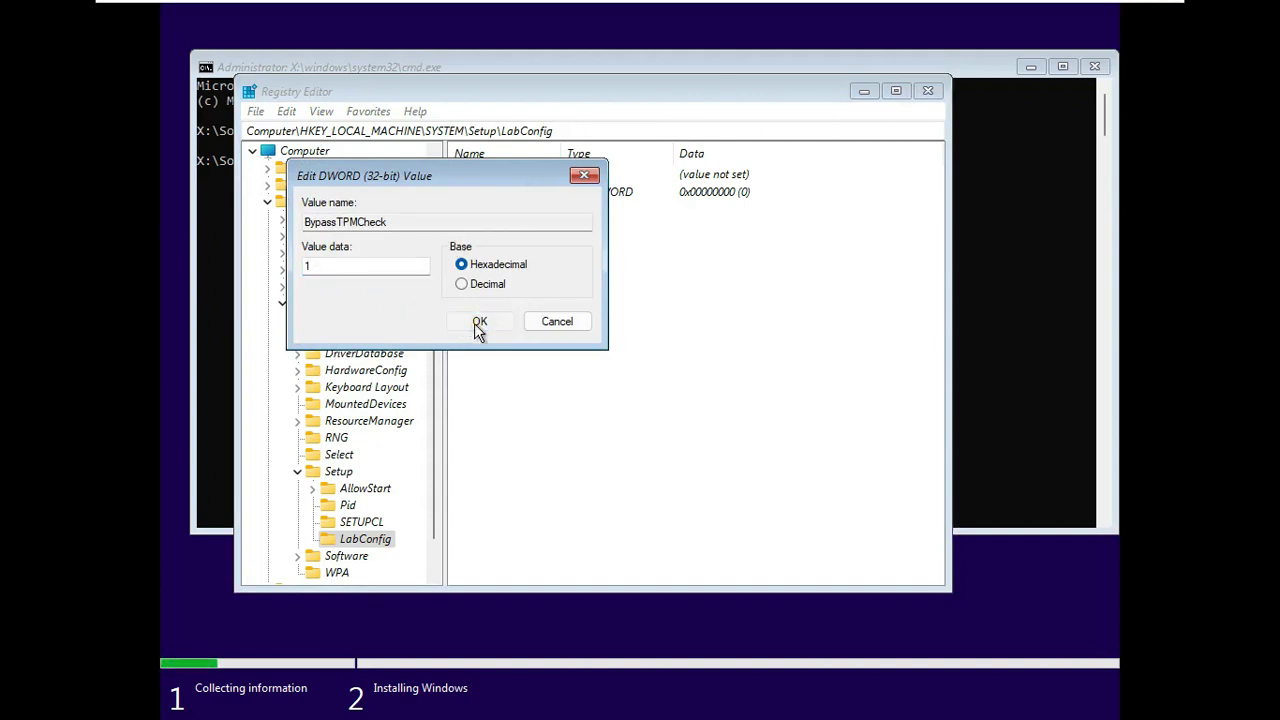
- Add a second DWORD (32-bit) value, BypassRAMCheck, with data 1
right_click(548, 283)
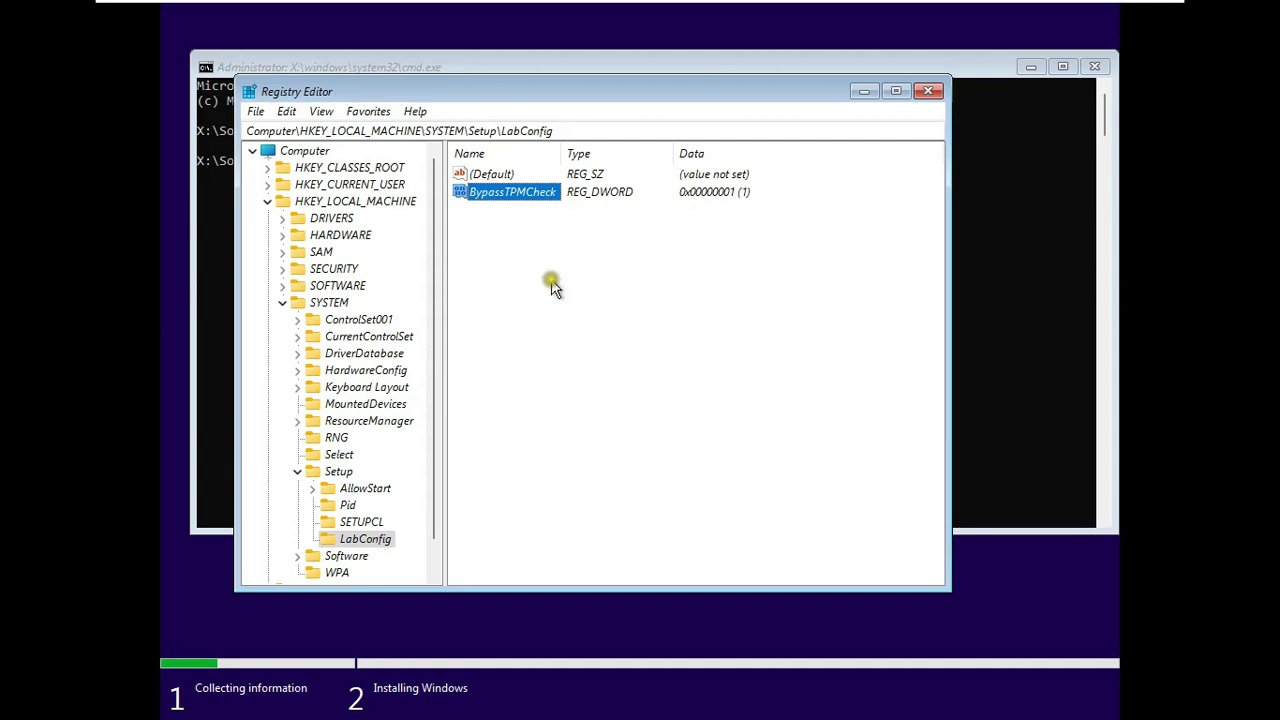
mouse_move(608, 293)
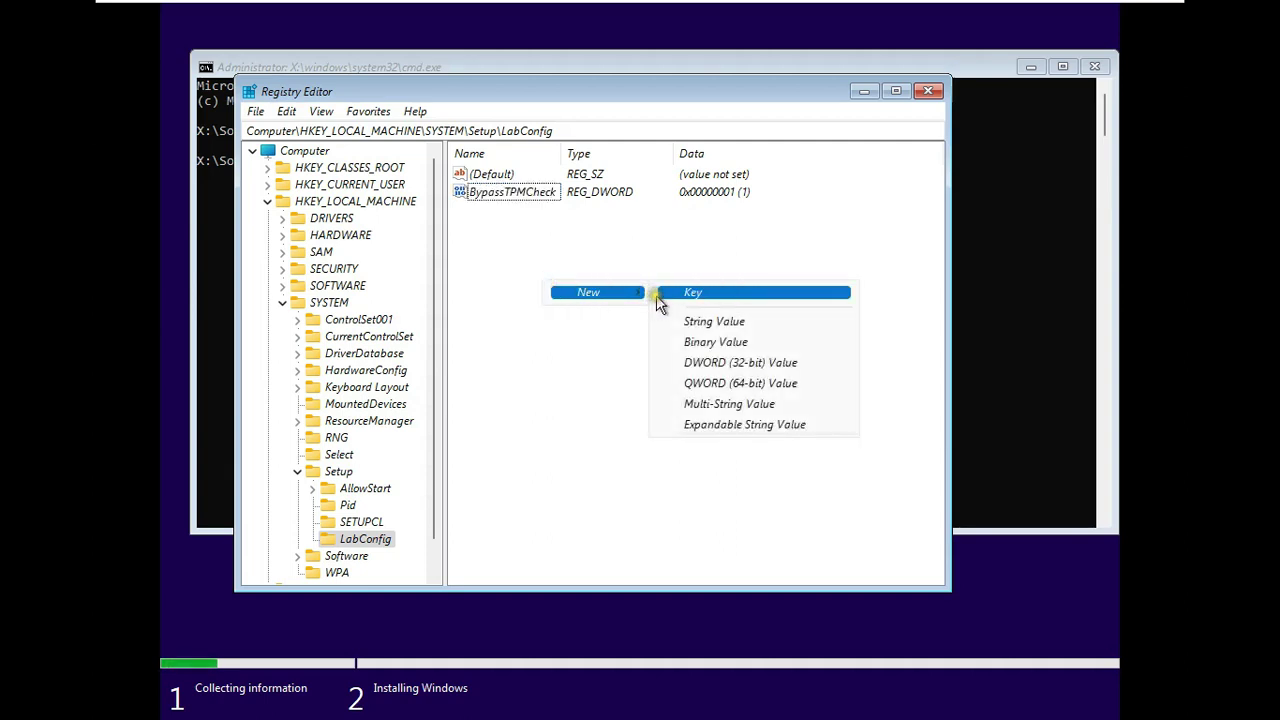
left_click(752, 363)
type("B")
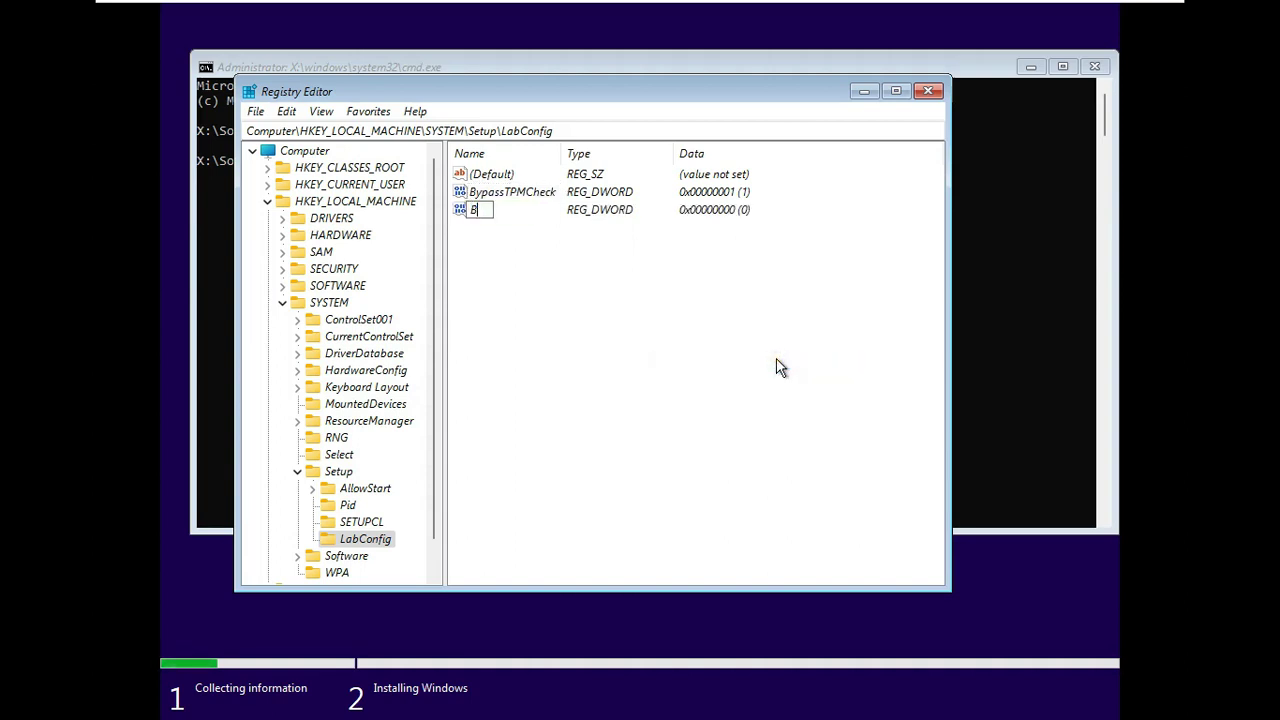
type("ypassRAM")
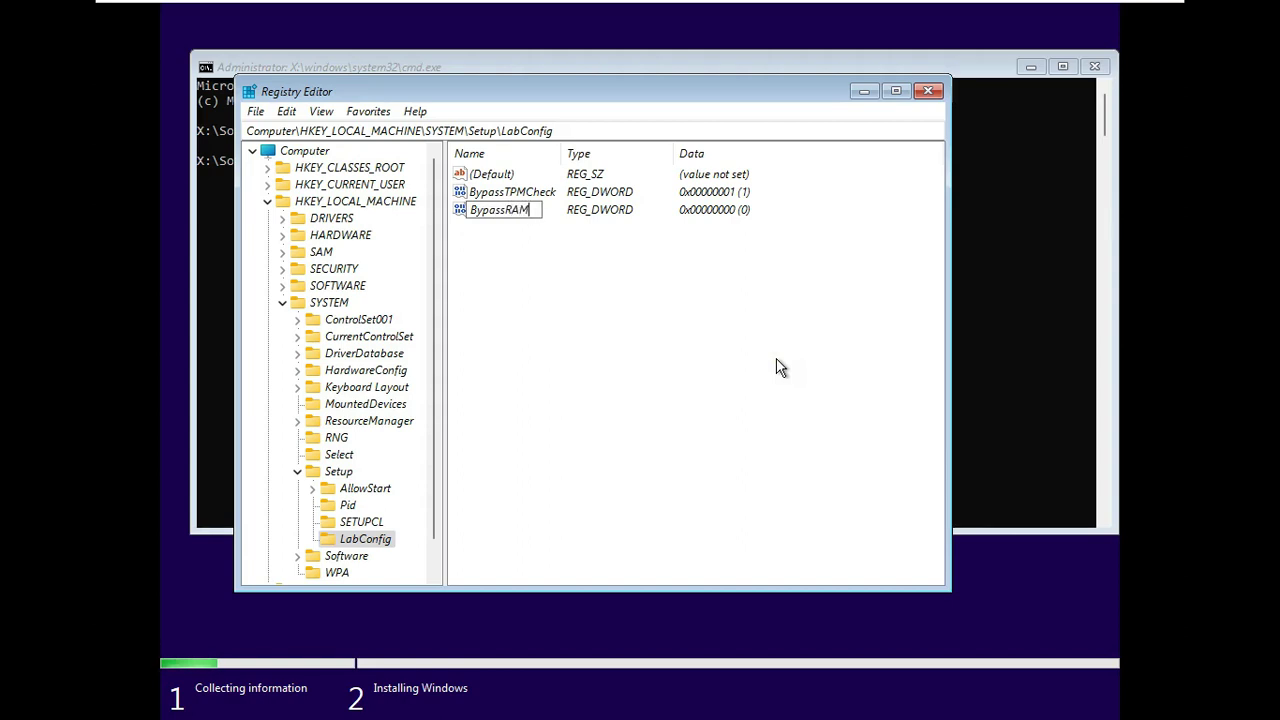
type("Check")
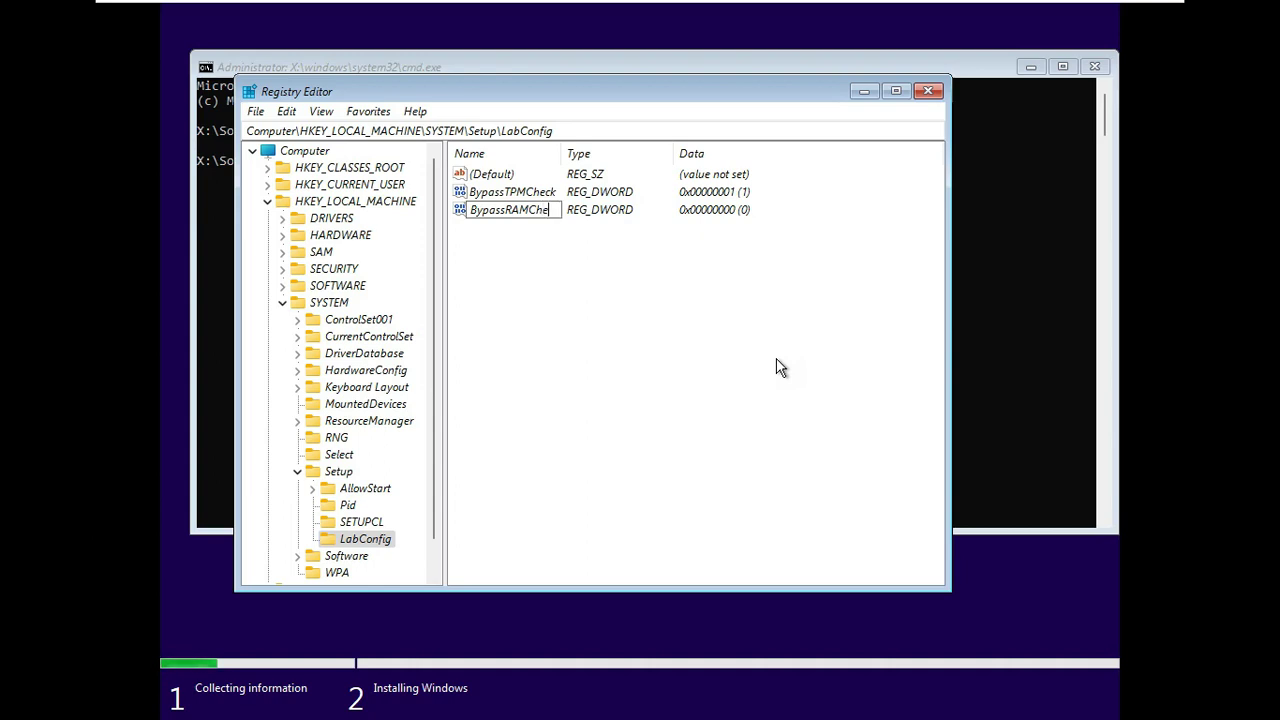
left_click(623, 314)
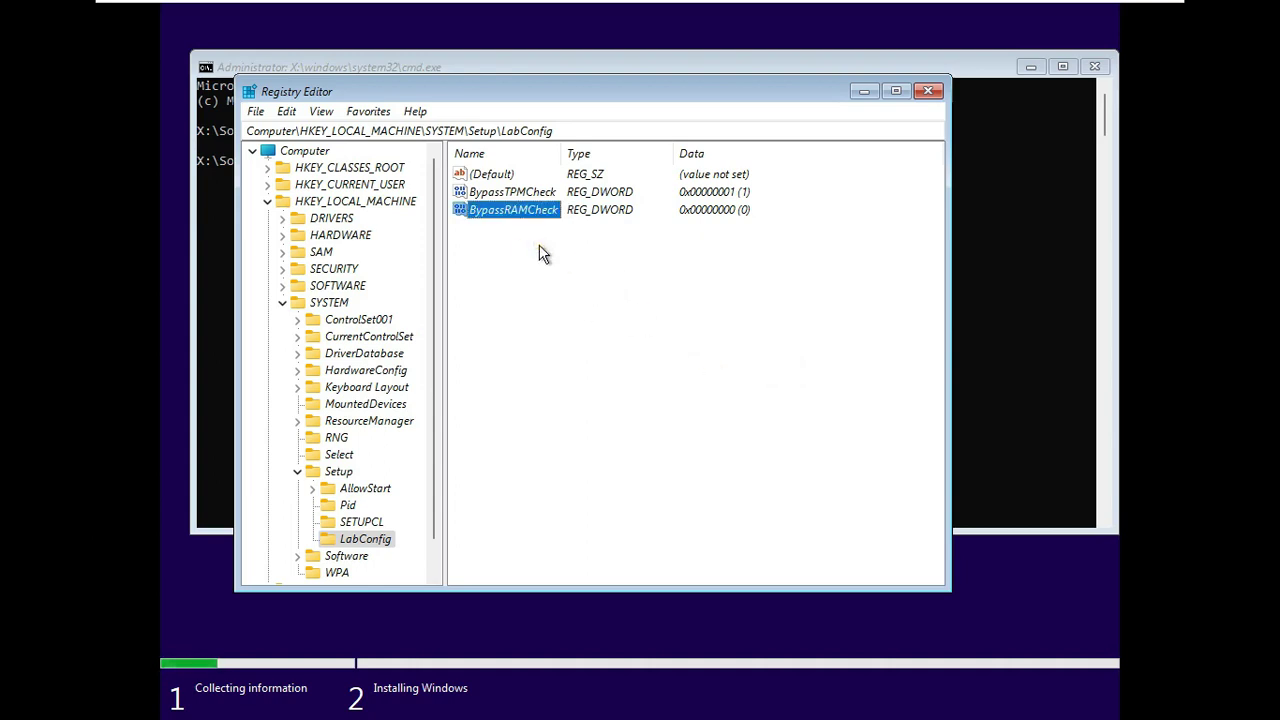
double_click(512, 213)
type("1")
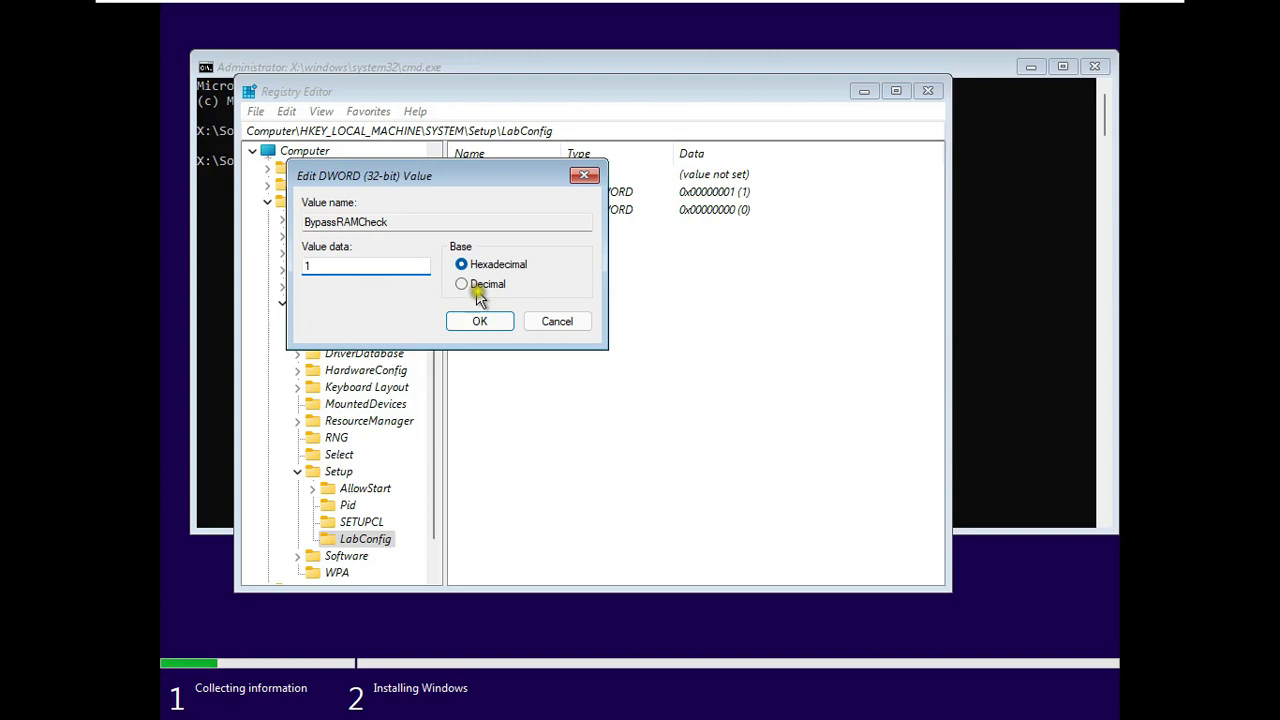
left_click(480, 321)
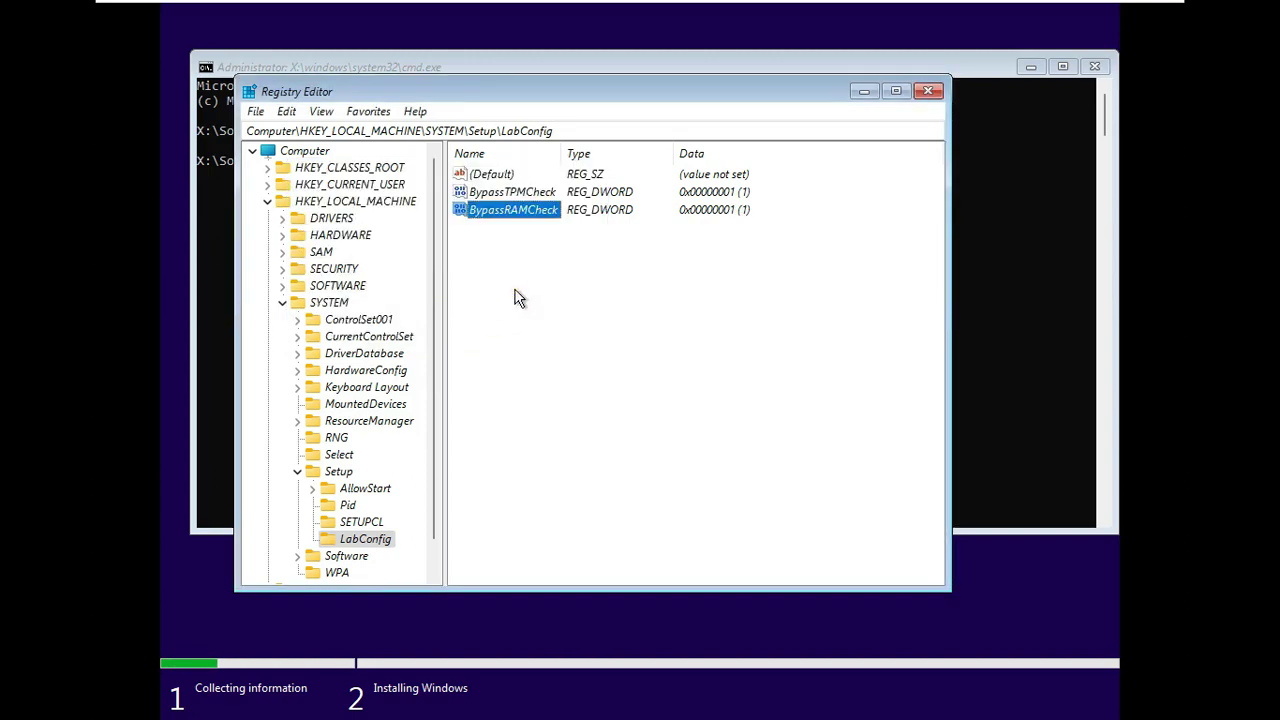
- Add a third DWORD (32-bit) value, BypassSecureBootCheck, with data 1
right_click(520, 295)
mouse_move(567, 303)
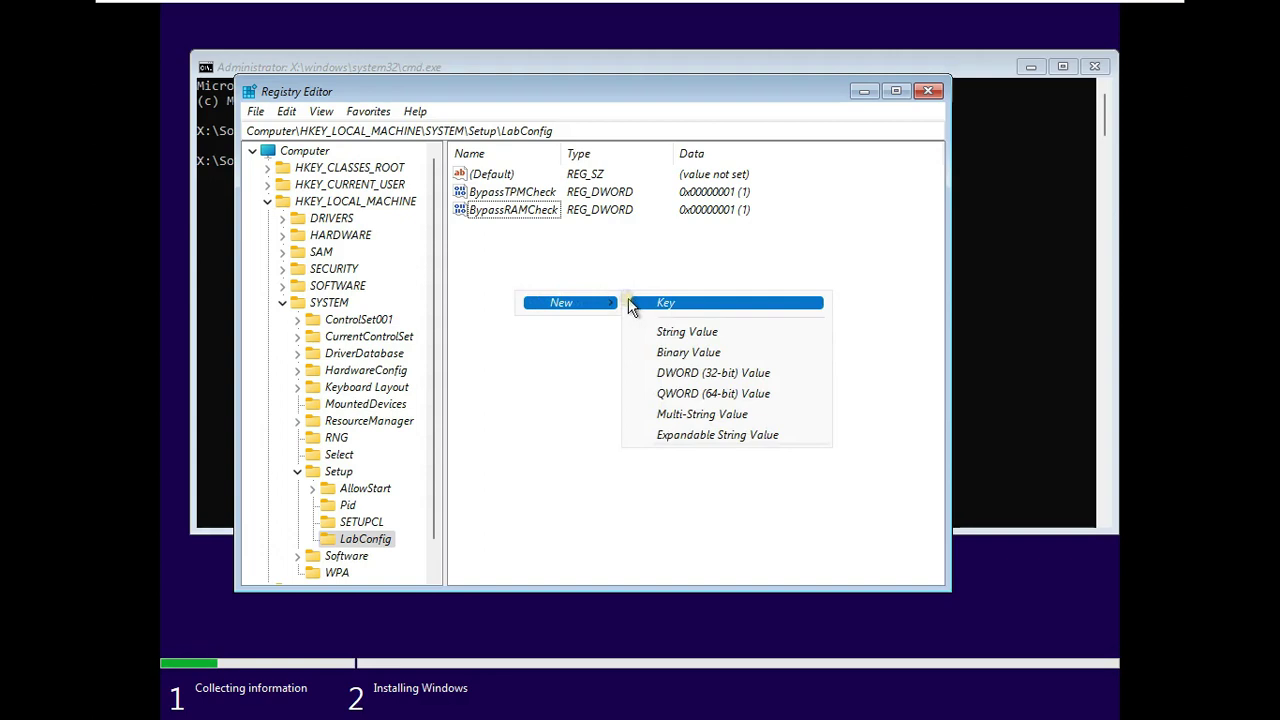
left_click(697, 373)
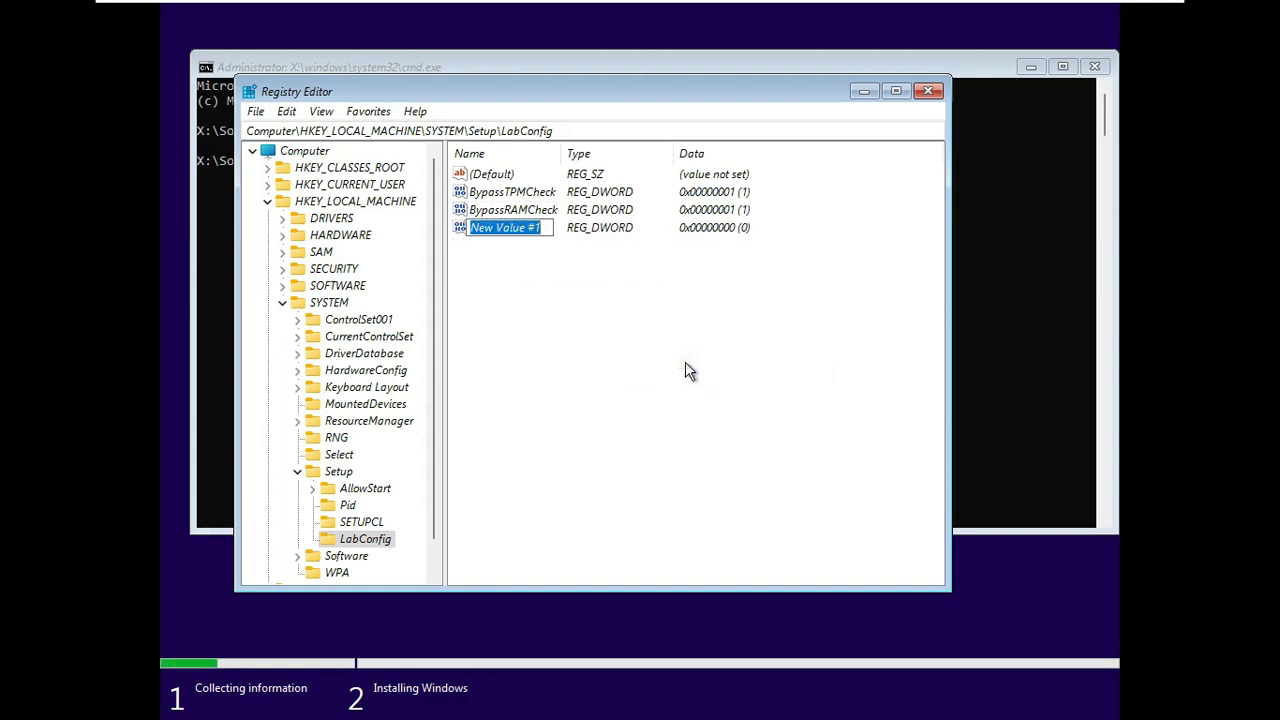
type("BypassSecure")
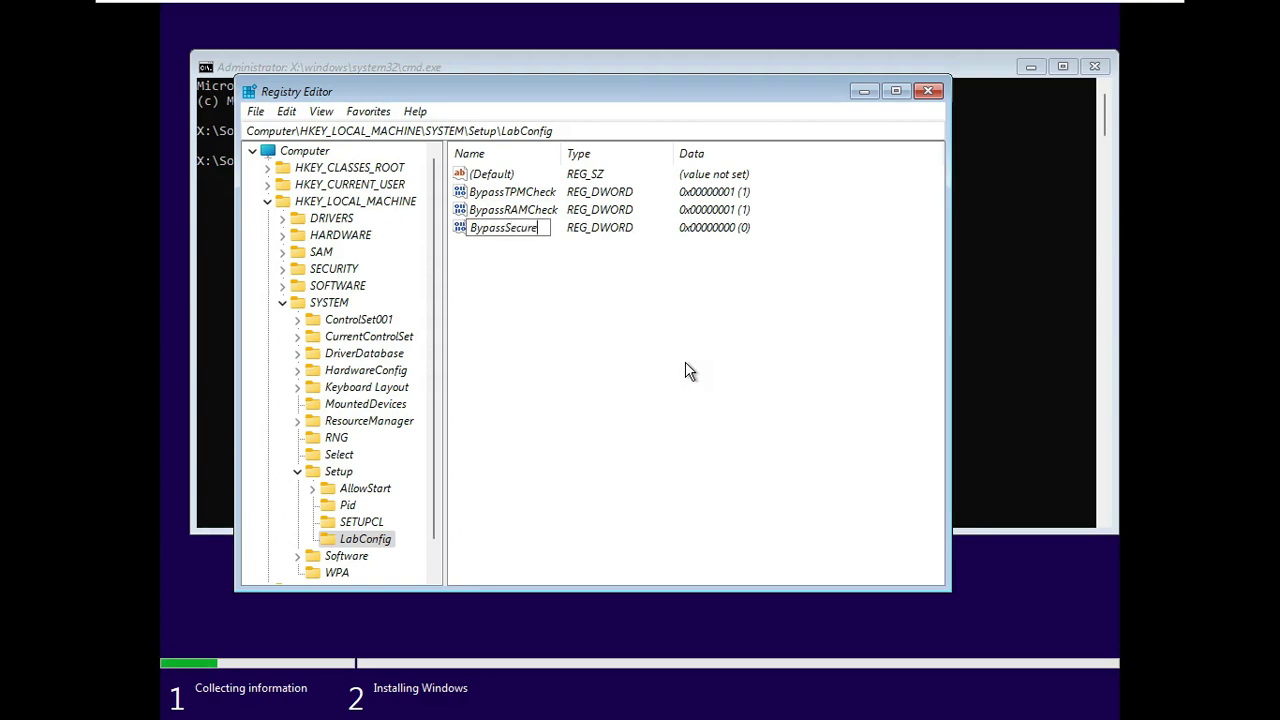
type("BootCheck")
left_click(563, 249)
left_click(508, 230)
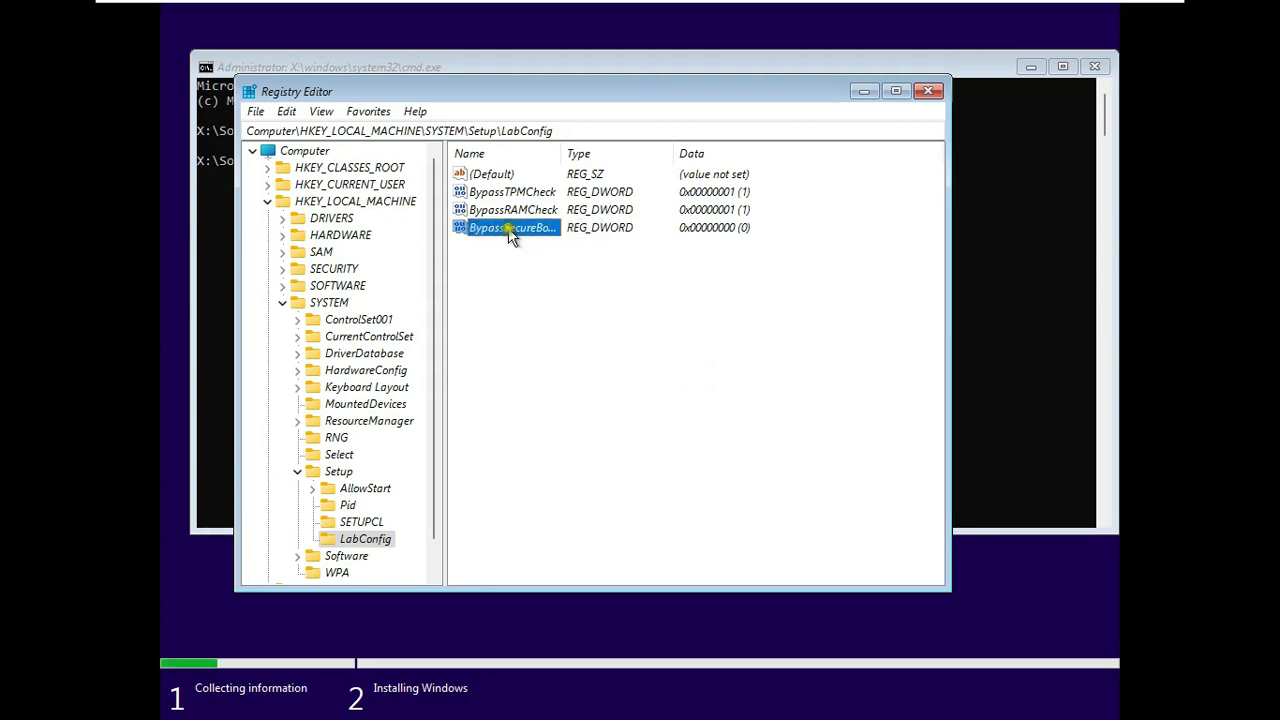
double_click(508, 230)
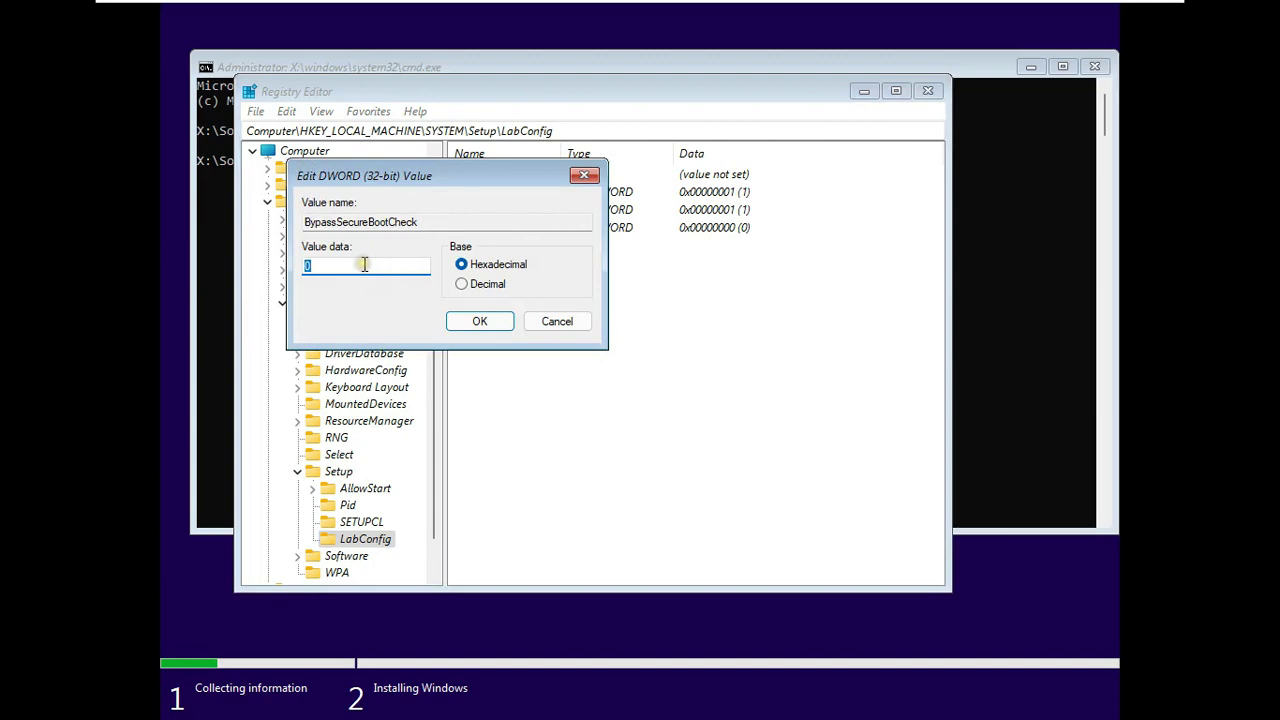
type("1")
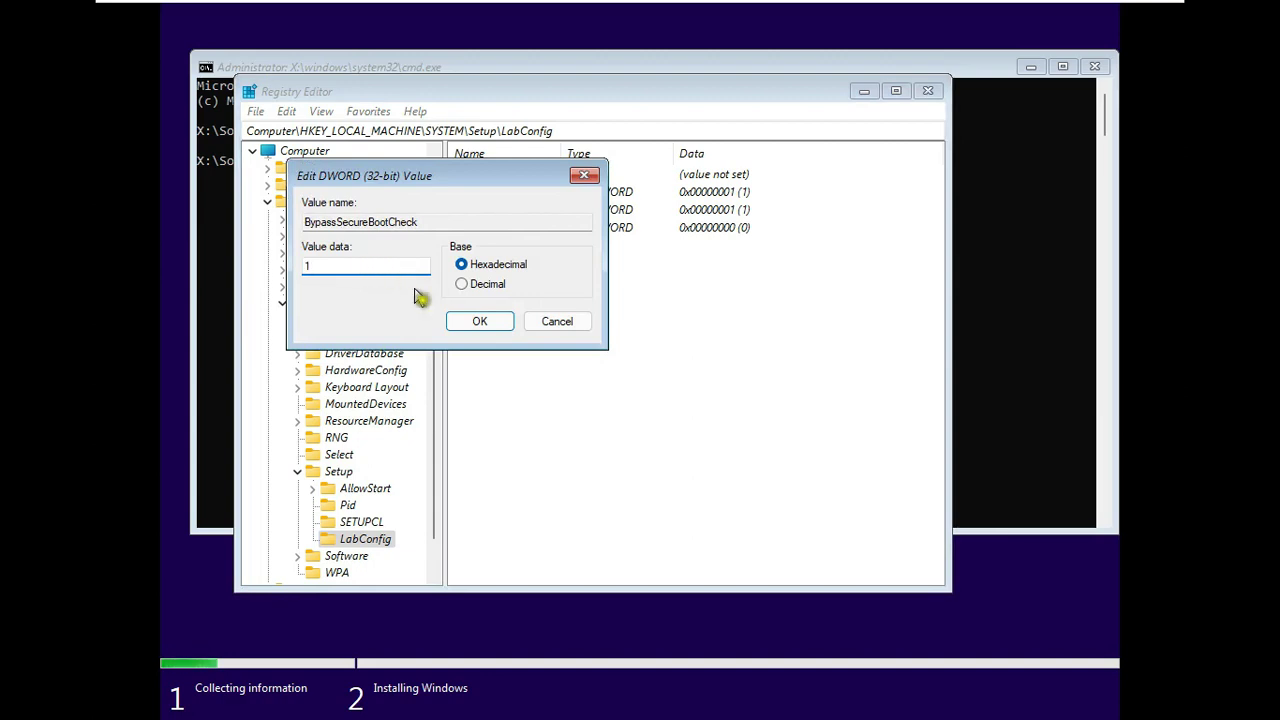
left_click(477, 321)
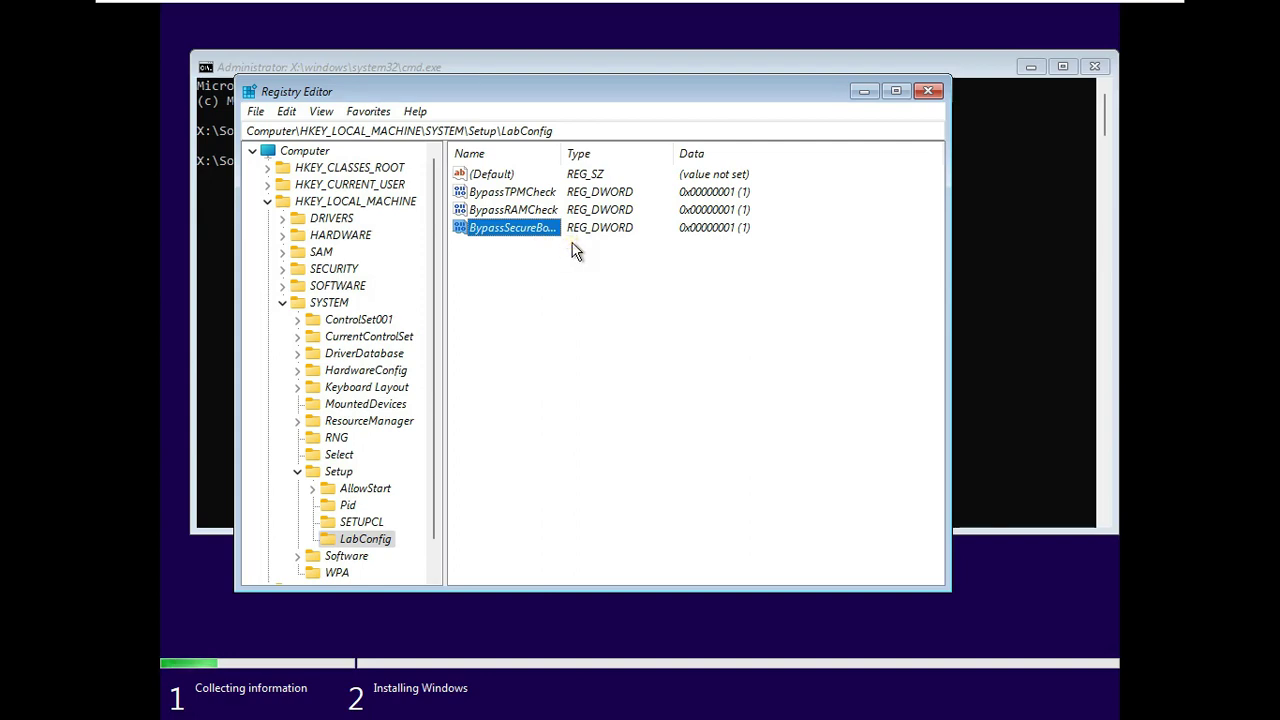
- Close Registry Editor and the command prompt, then go back and re-confirm Windows 11 Education
left_click(928, 91)
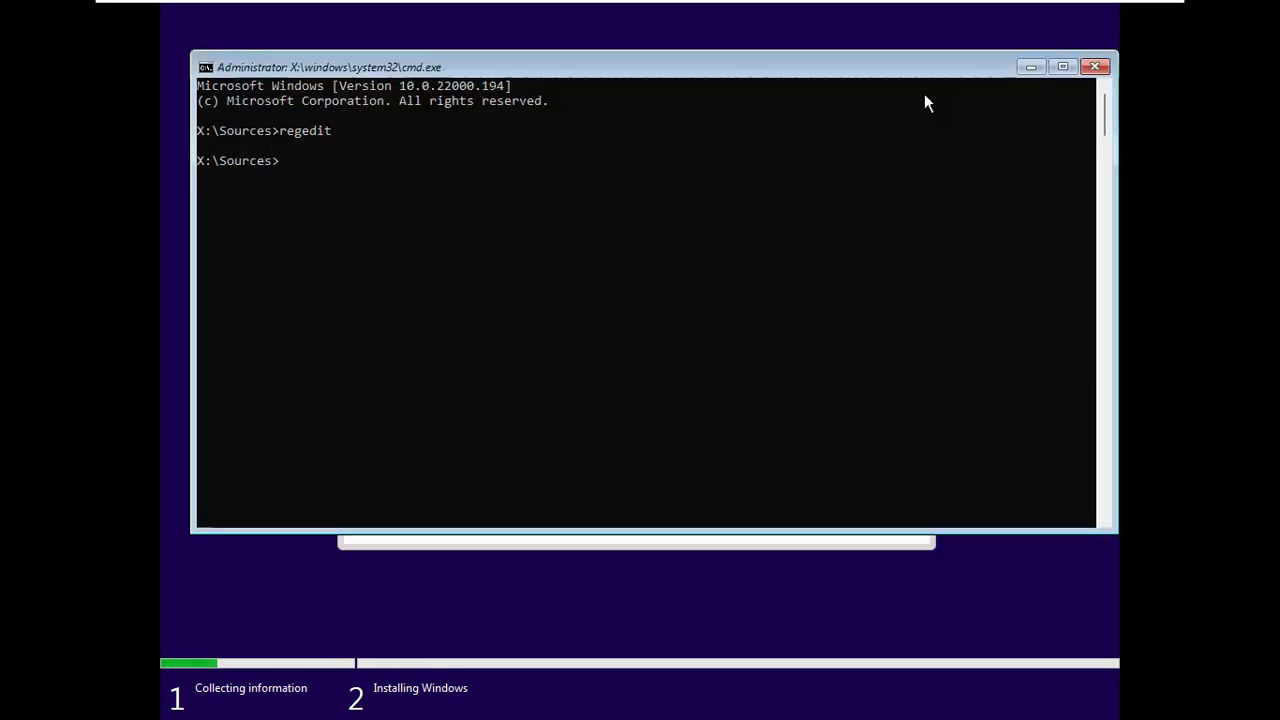
left_click(1095, 68)
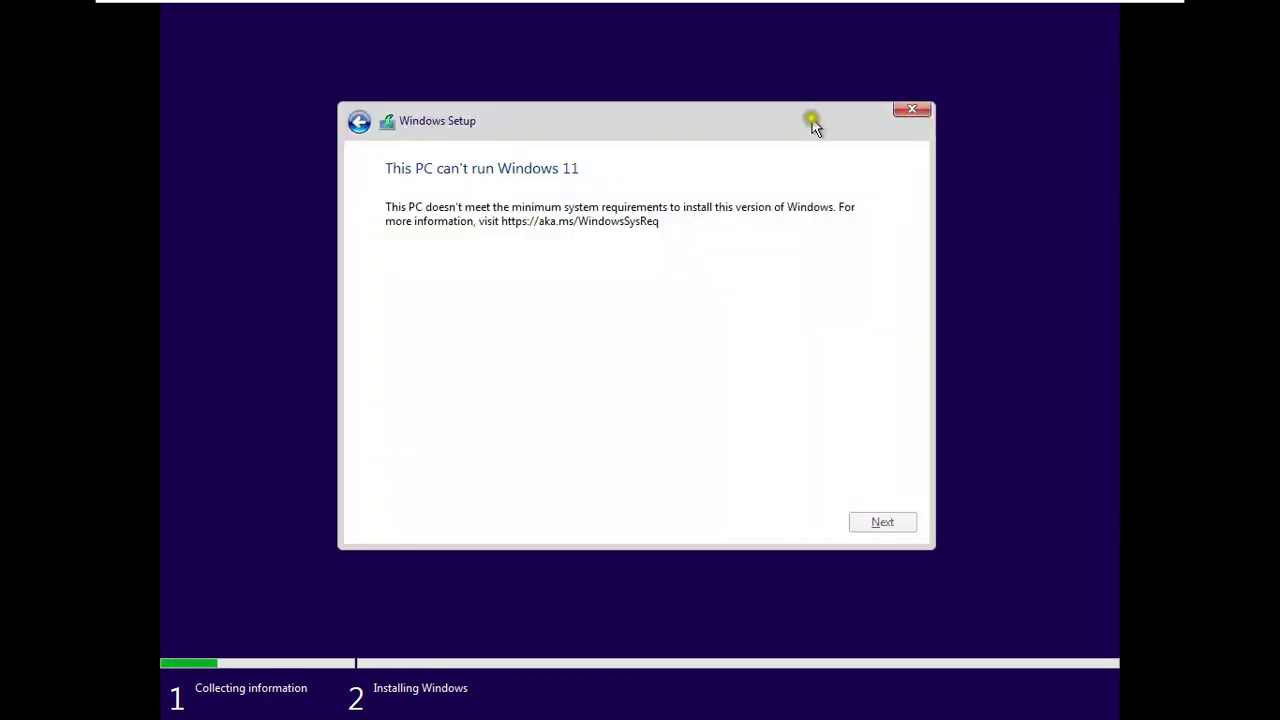
left_click(360, 122)
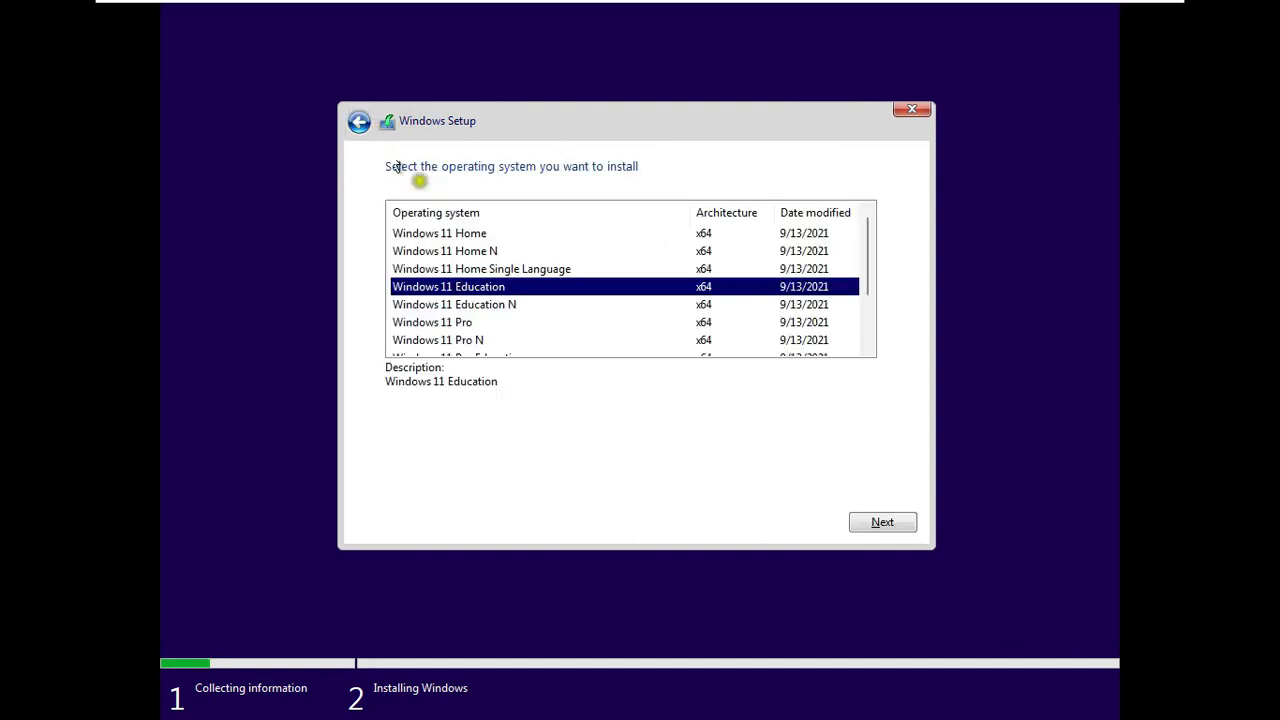
left_click(880, 526)
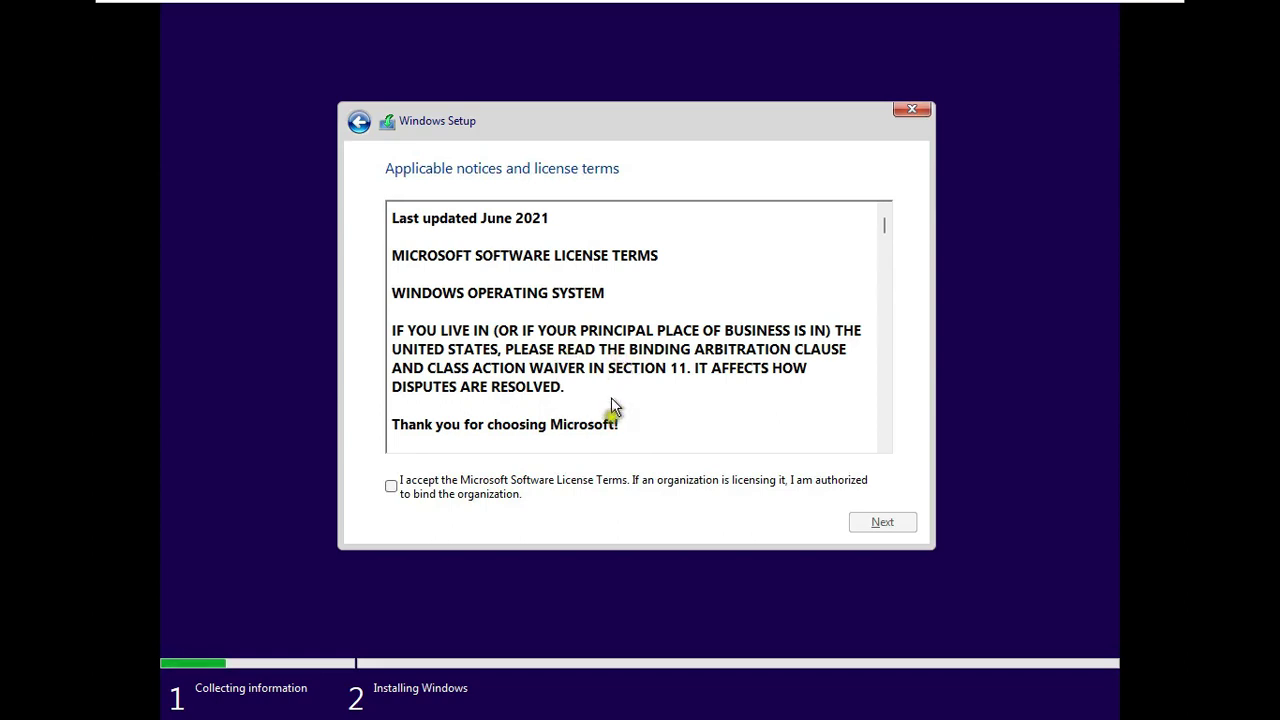
- Accept the license terms and choose the Custom (Windows only) installation
left_click(391, 486)
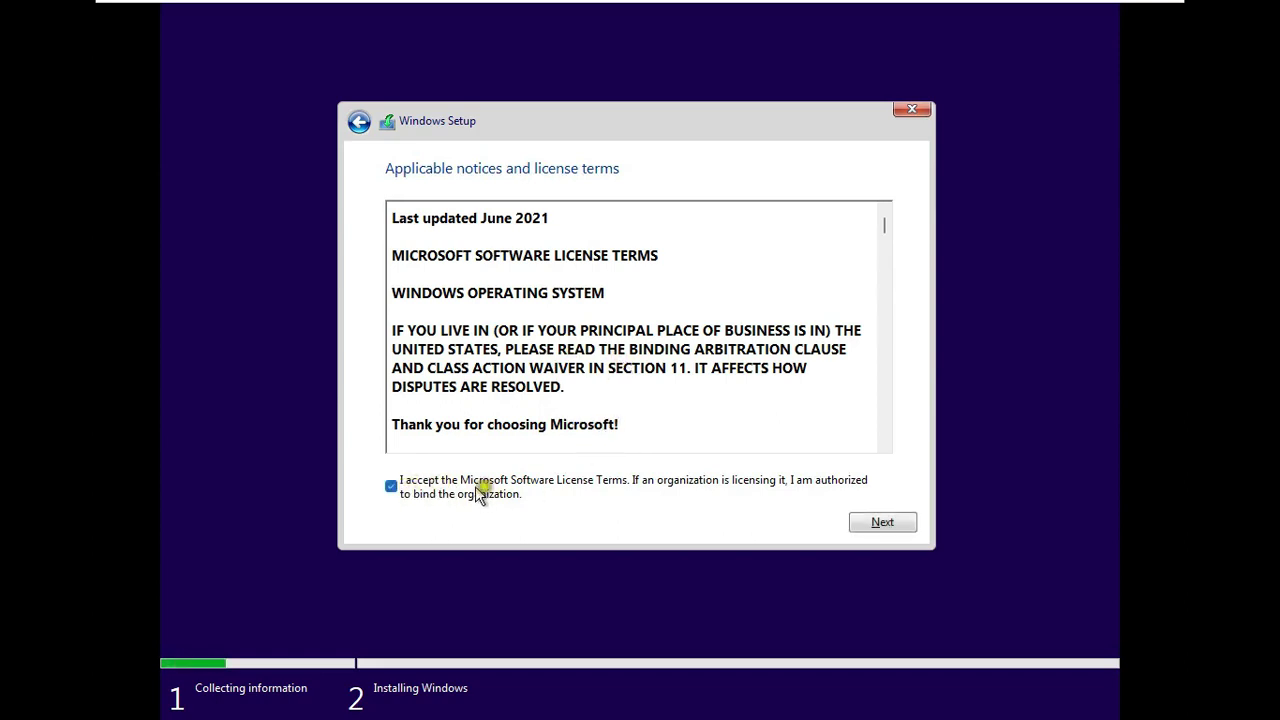
left_click(875, 522)
left_click(507, 341)
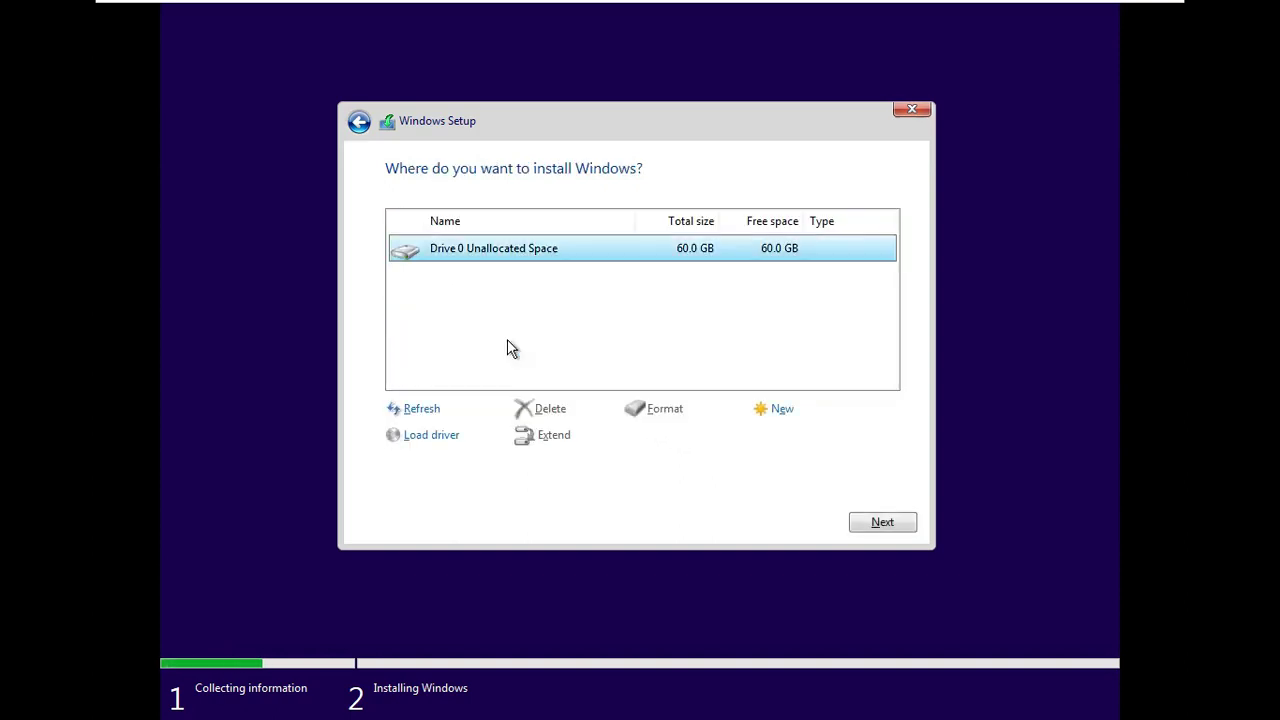
- Create a 61440 MB partition and install Windows on the 59.9 GB primary partition
left_click(781, 410)
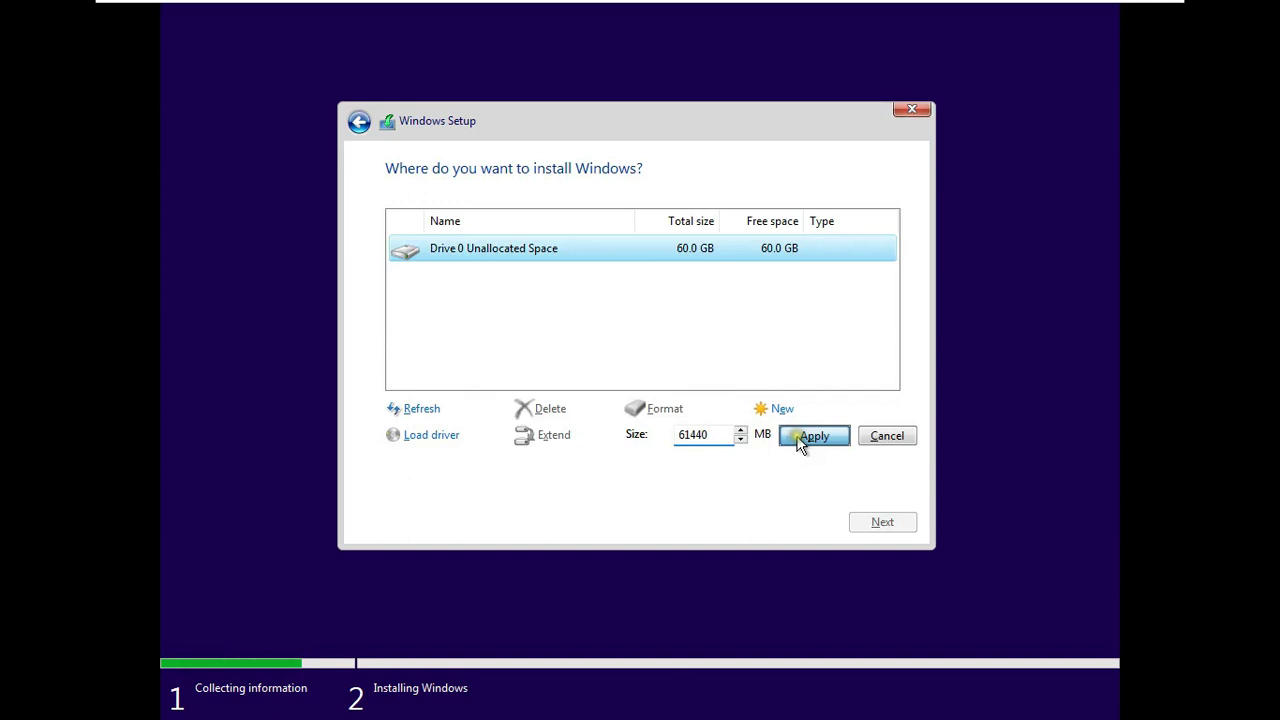
left_click(800, 440)
left_click(779, 437)
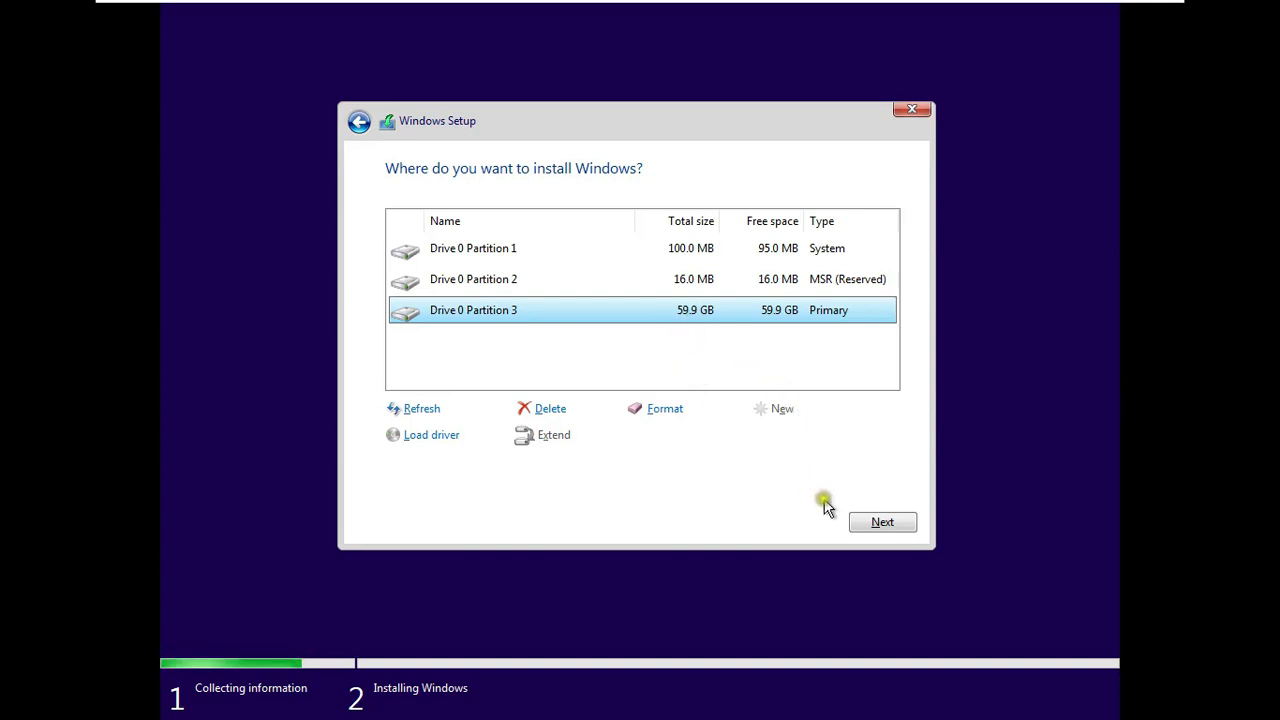
left_click(884, 521)
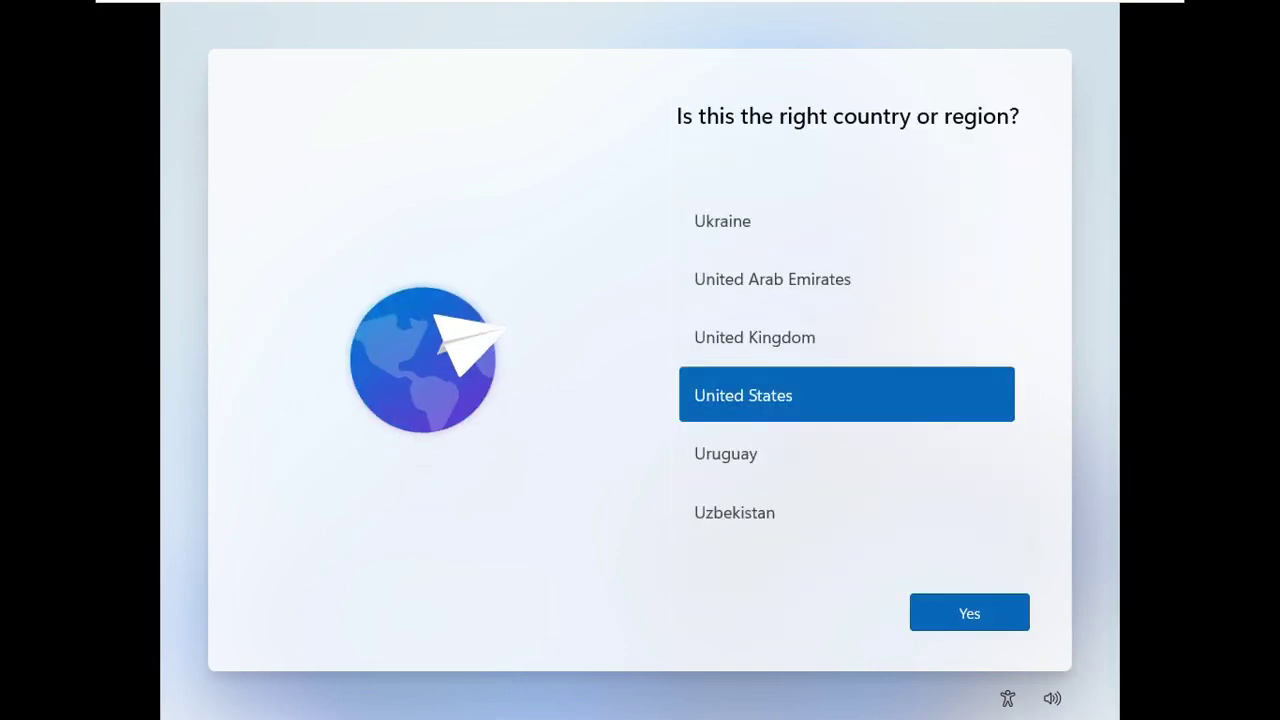
- Choose India as the region and English (India) as the keyboard layout, with no second layout
left_click(1025, 180)
left_click_drag(1025, 180, 1025, 180)
left_click(822, 177)
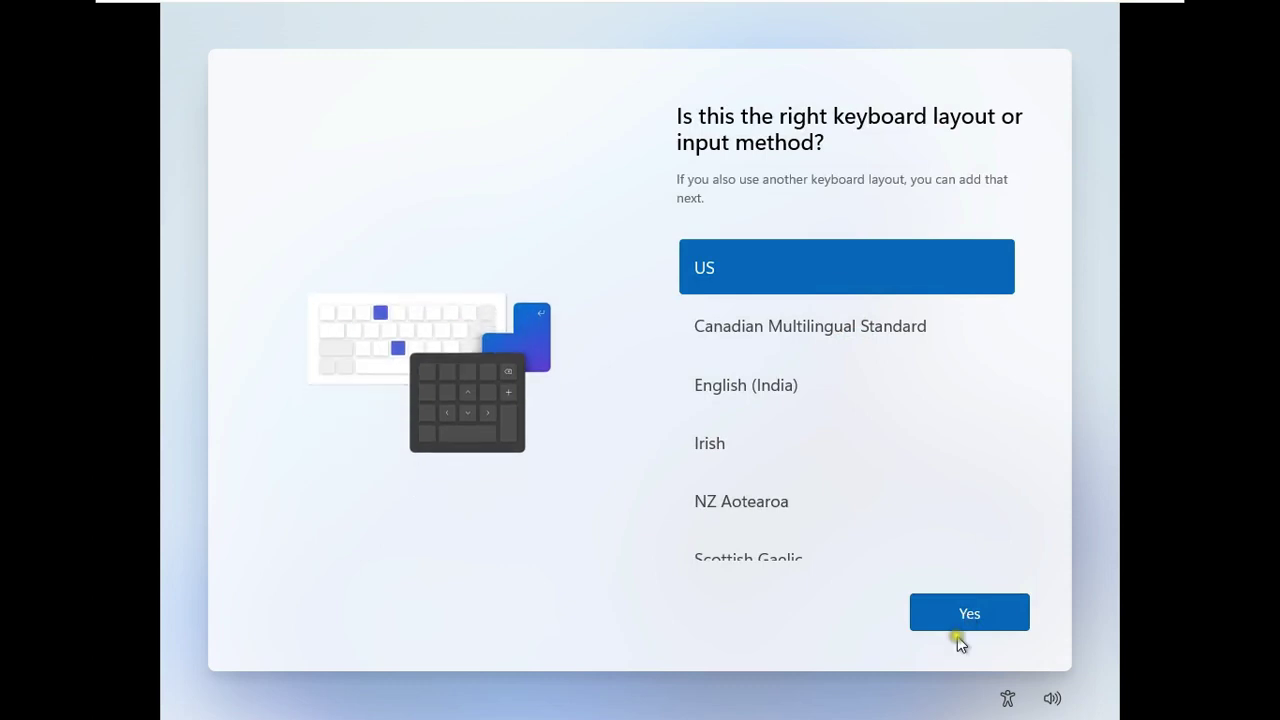
left_click(734, 390)
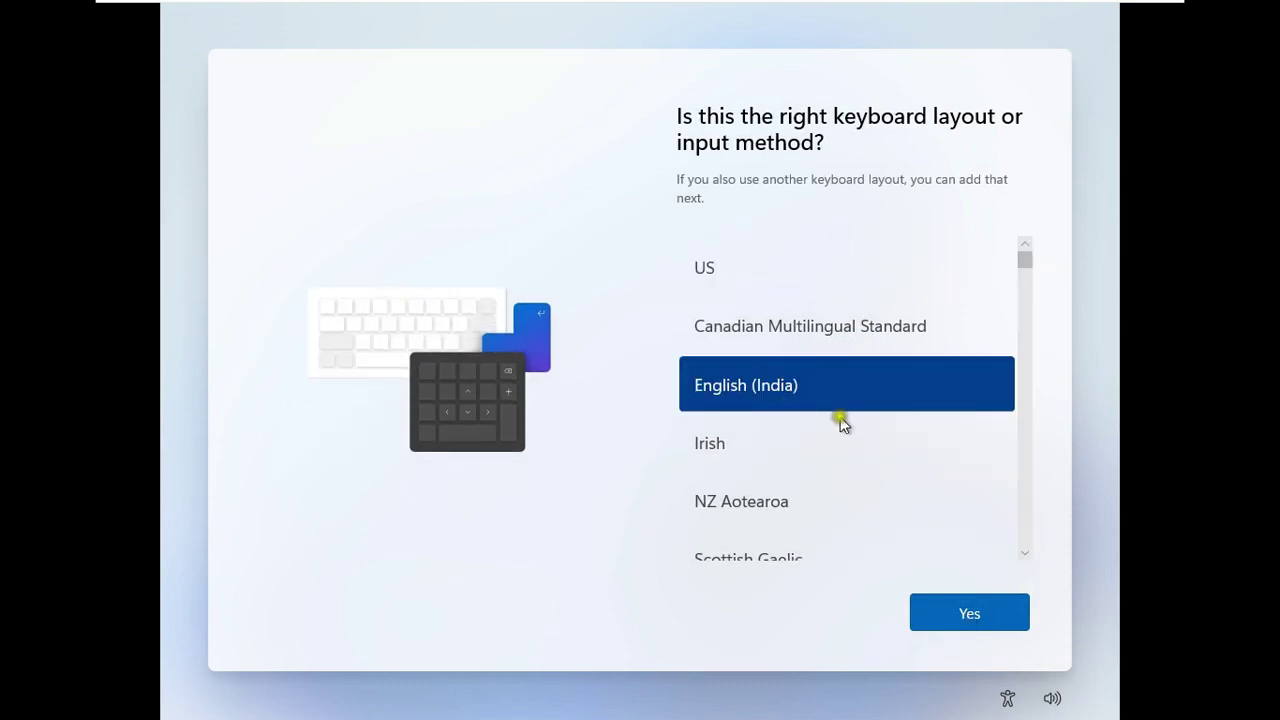
left_click(948, 610)
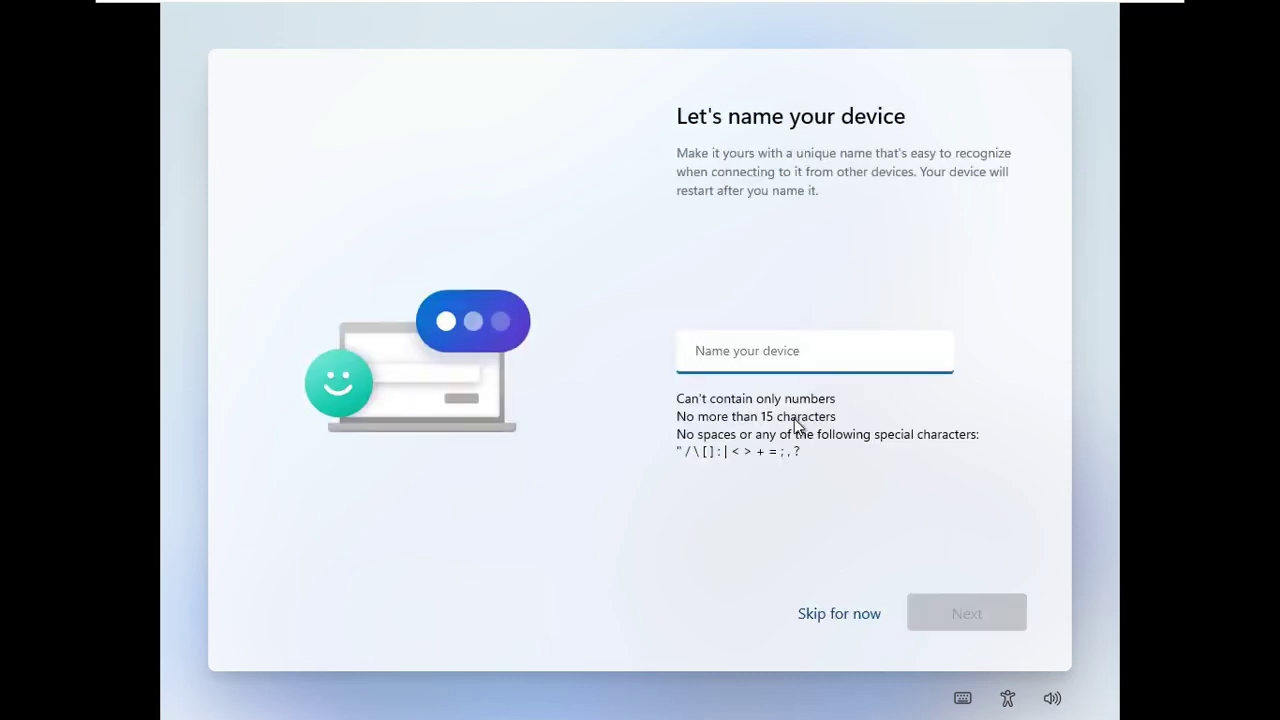
- Name the device 'VM11' and bring up the alternative sign-in options for a local account
type("VM")
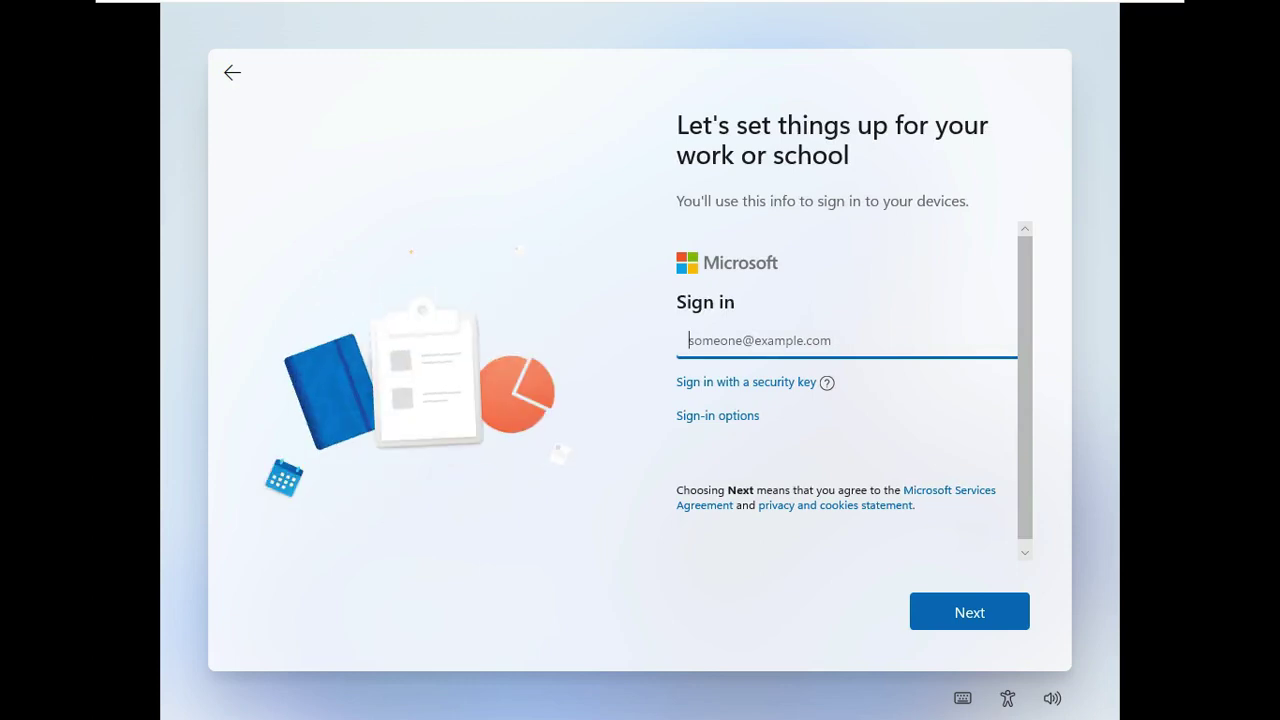
left_click(703, 419)
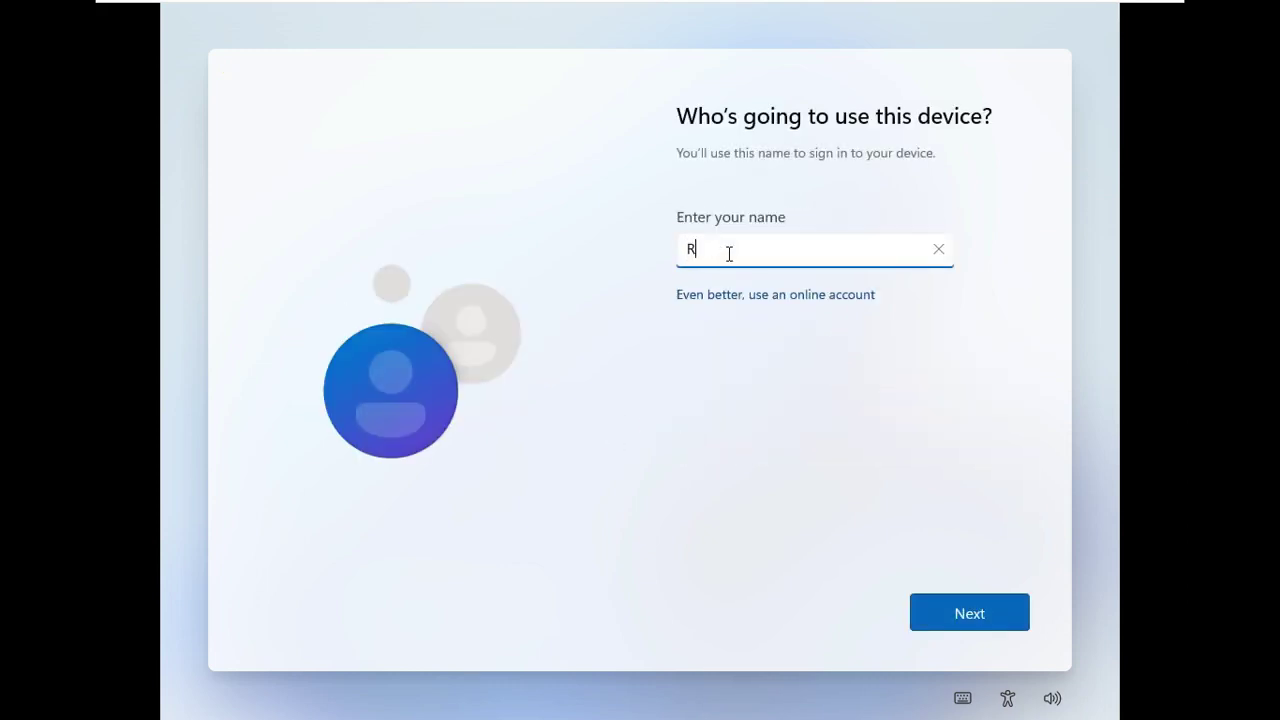
- Confirm the local user name, then enter the account password and confirm it
left_click(974, 609)
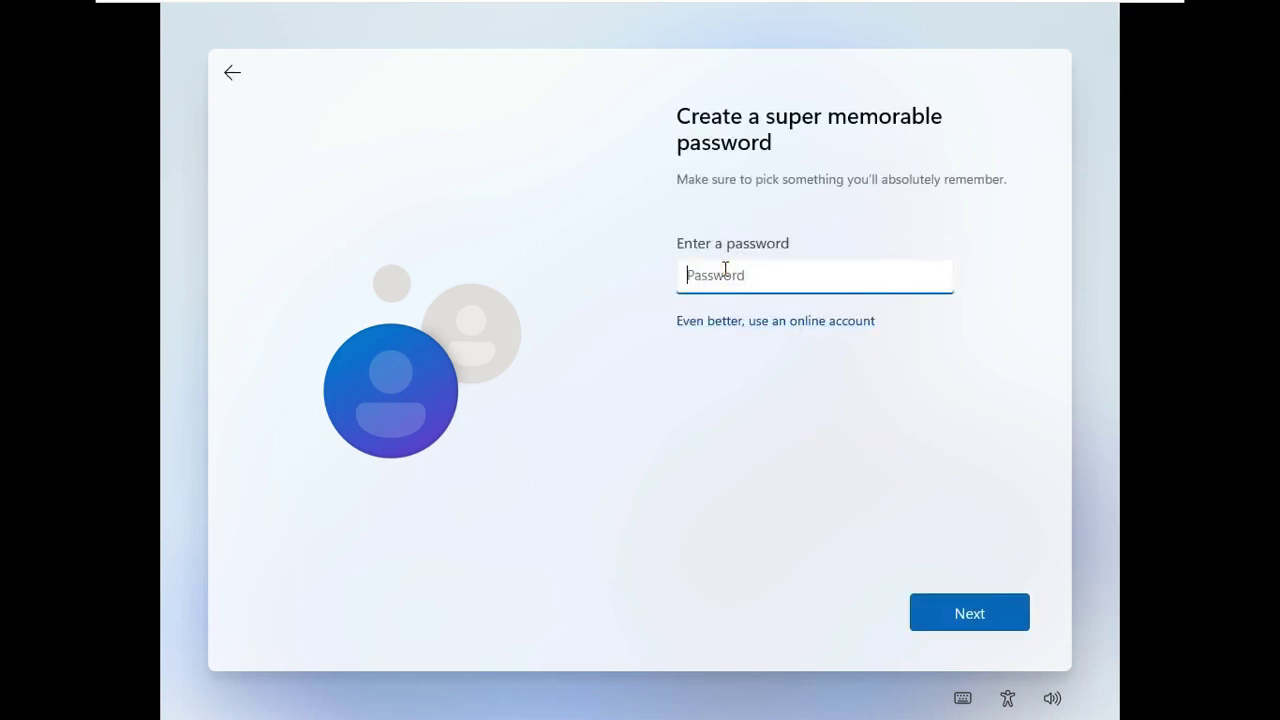
type("passwor")
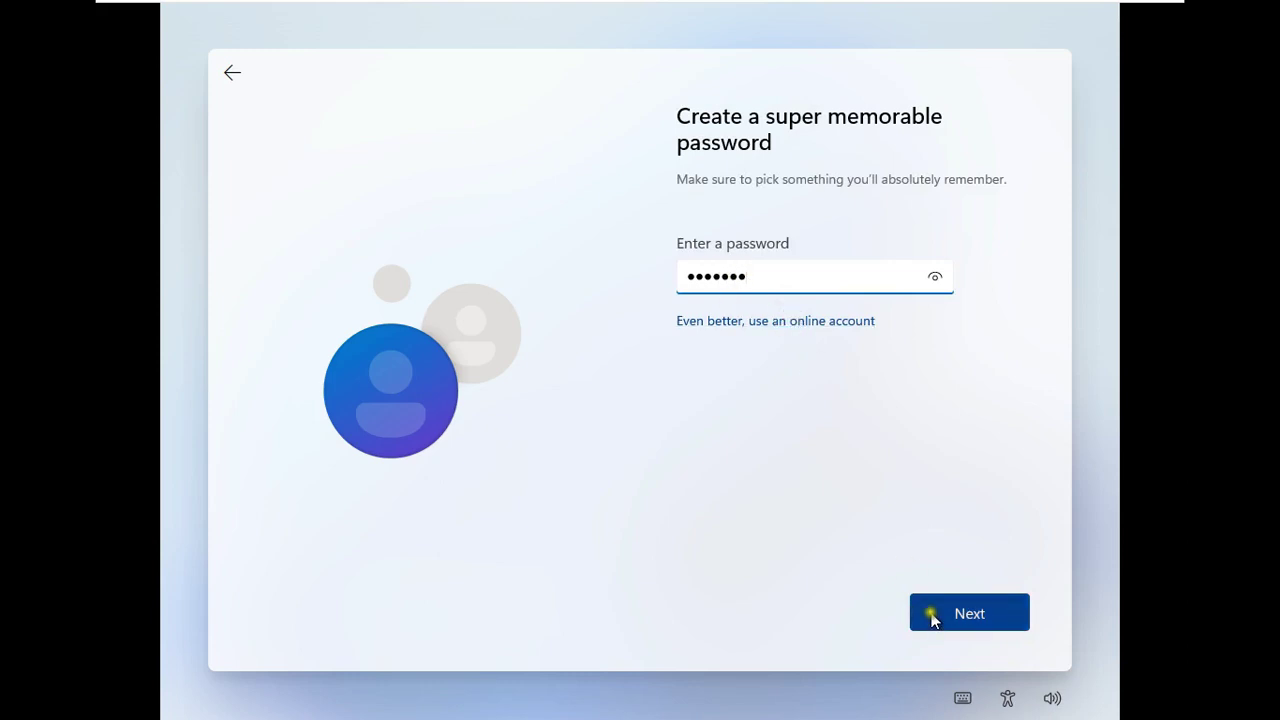
left_click(932, 614)
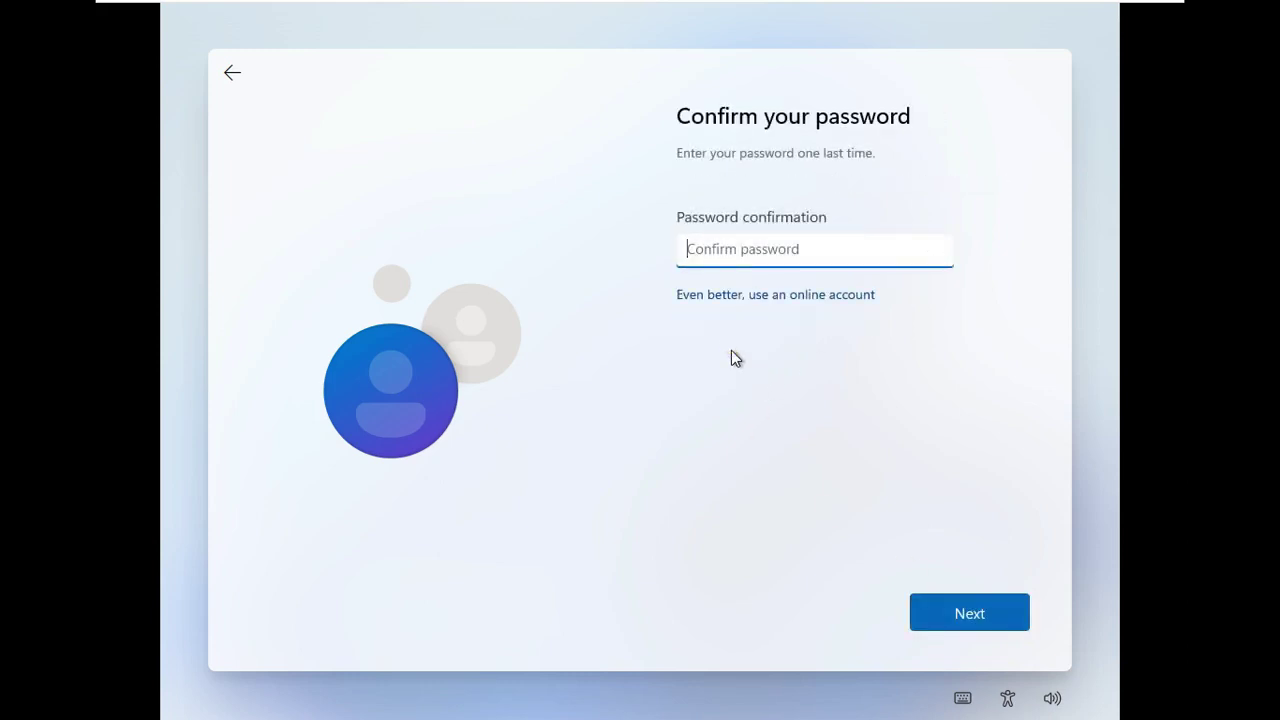
type("passwor")
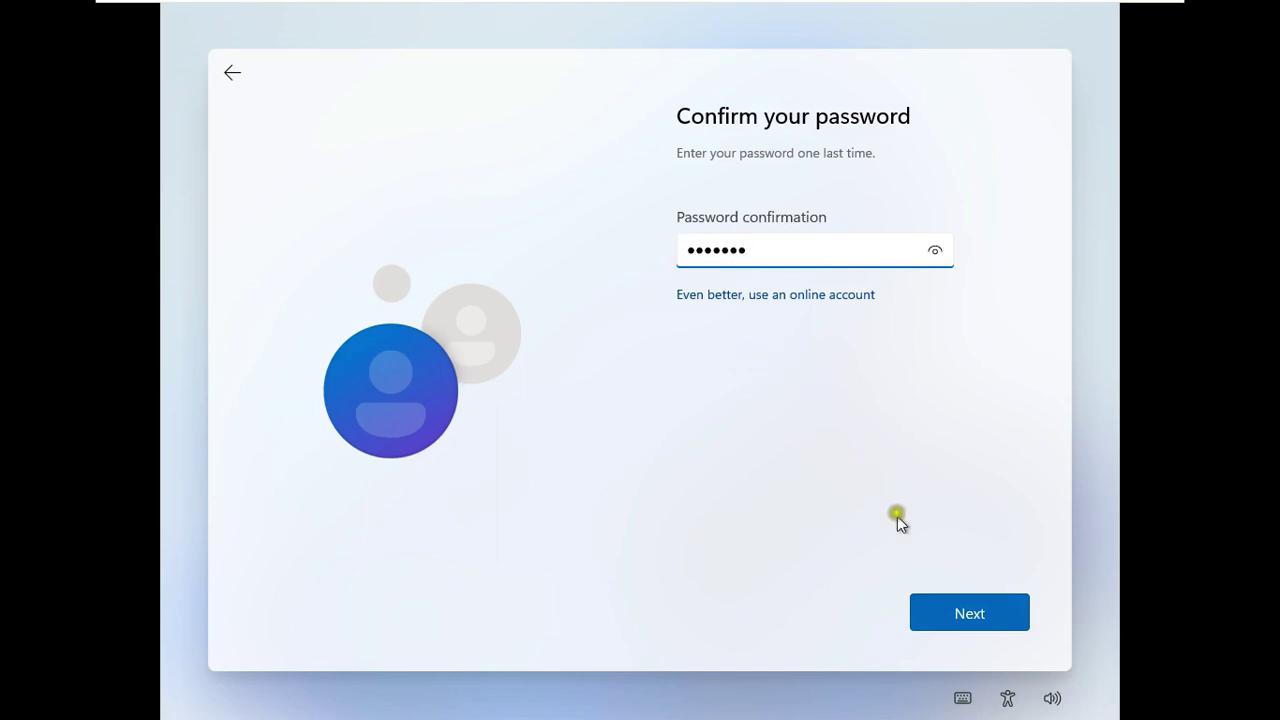
left_click(958, 611)
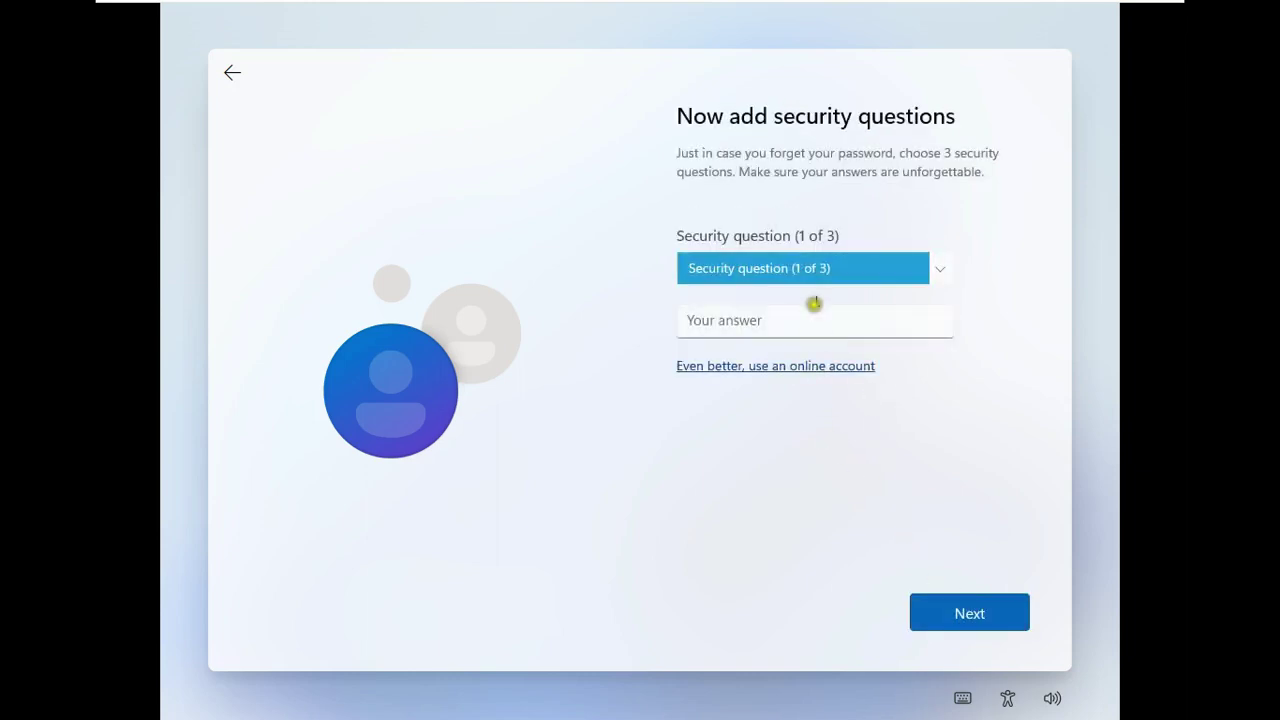
- Set the first security question to the first pet's name question and enter its answer
left_click(820, 268)
left_click(843, 289)
left_click(751, 320)
key("Return")
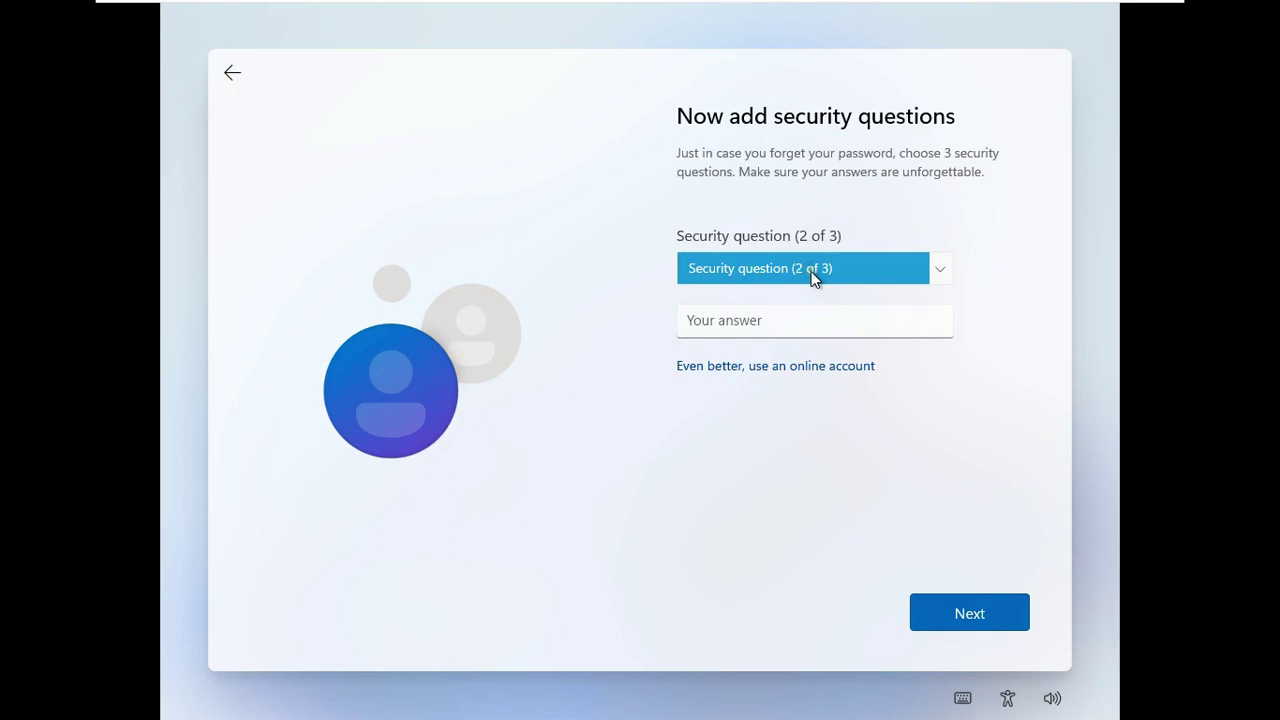
- Set the second security question to the oldest cousin question, answer it, and begin the third
left_click(812, 268)
left_click(834, 352)
left_click(751, 320)
left_click(969, 613)
left_click(800, 268)
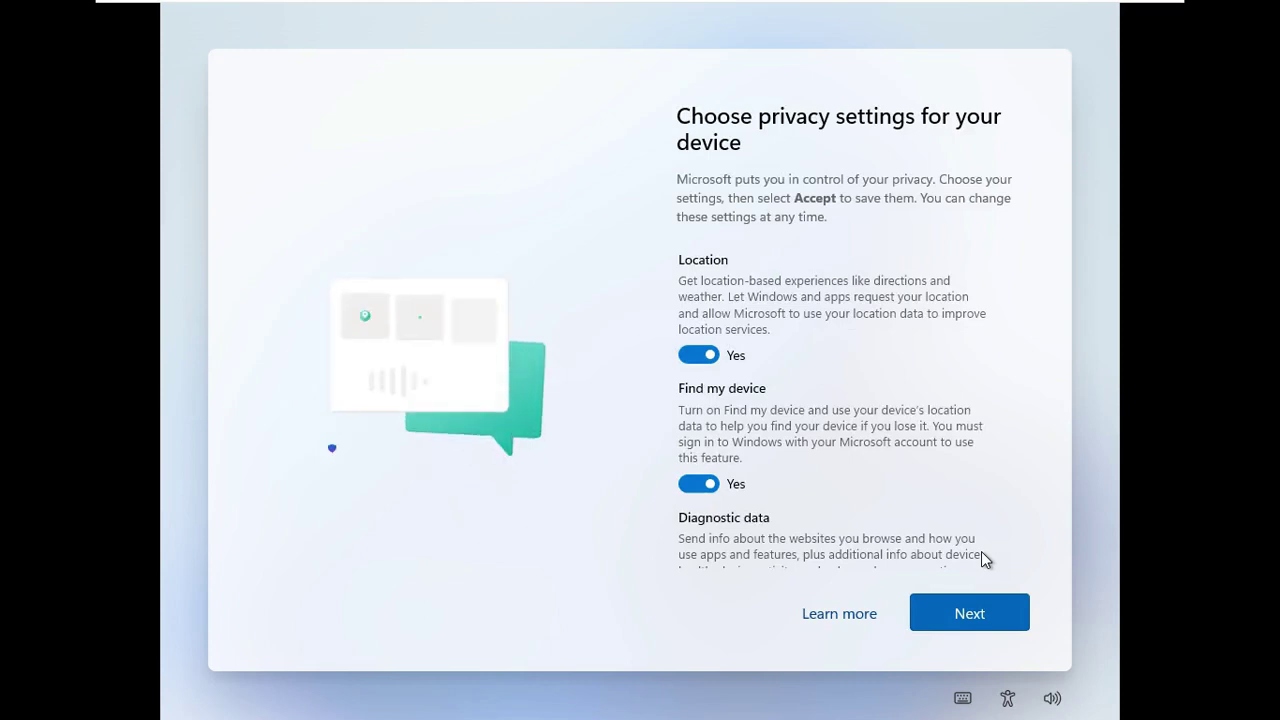
- Go through the privacy settings pages and accept them to finish Windows 11 setup
left_click(975, 619)
left_click(975, 611)
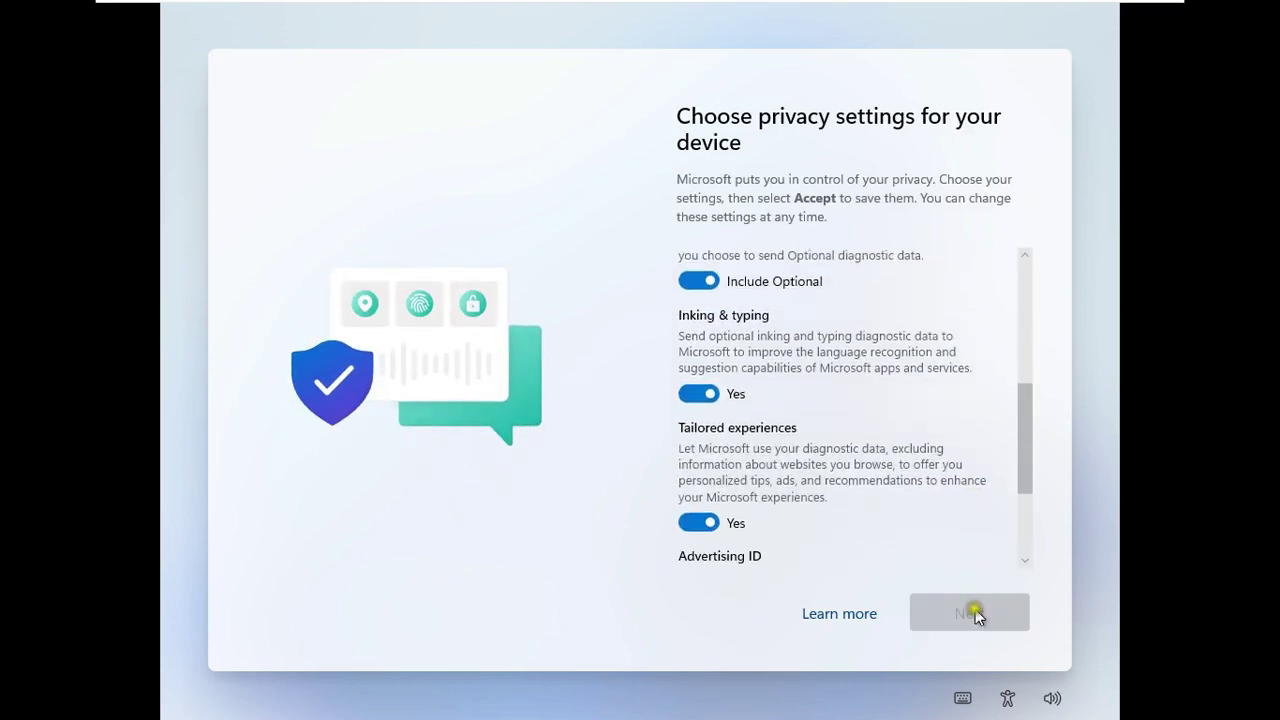
left_click(975, 612)
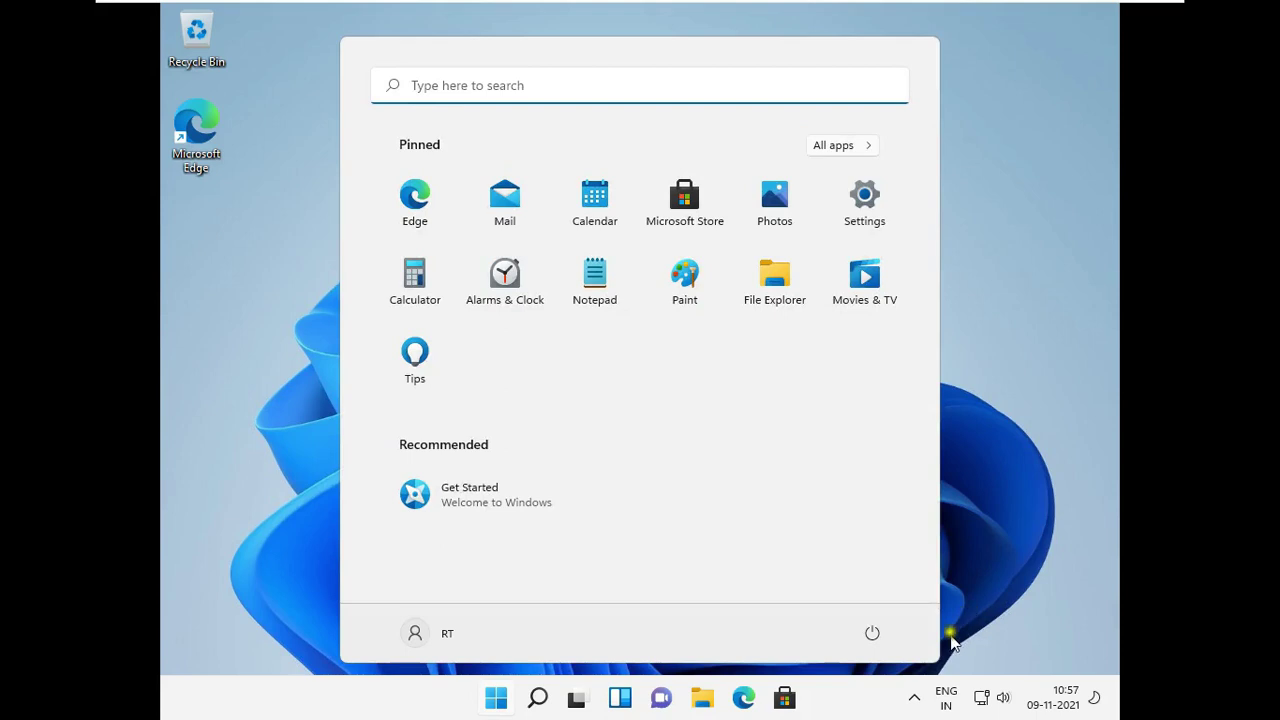
- Dismiss the Start menu by clicking the Windows 11 desktop
left_click(245, 403)
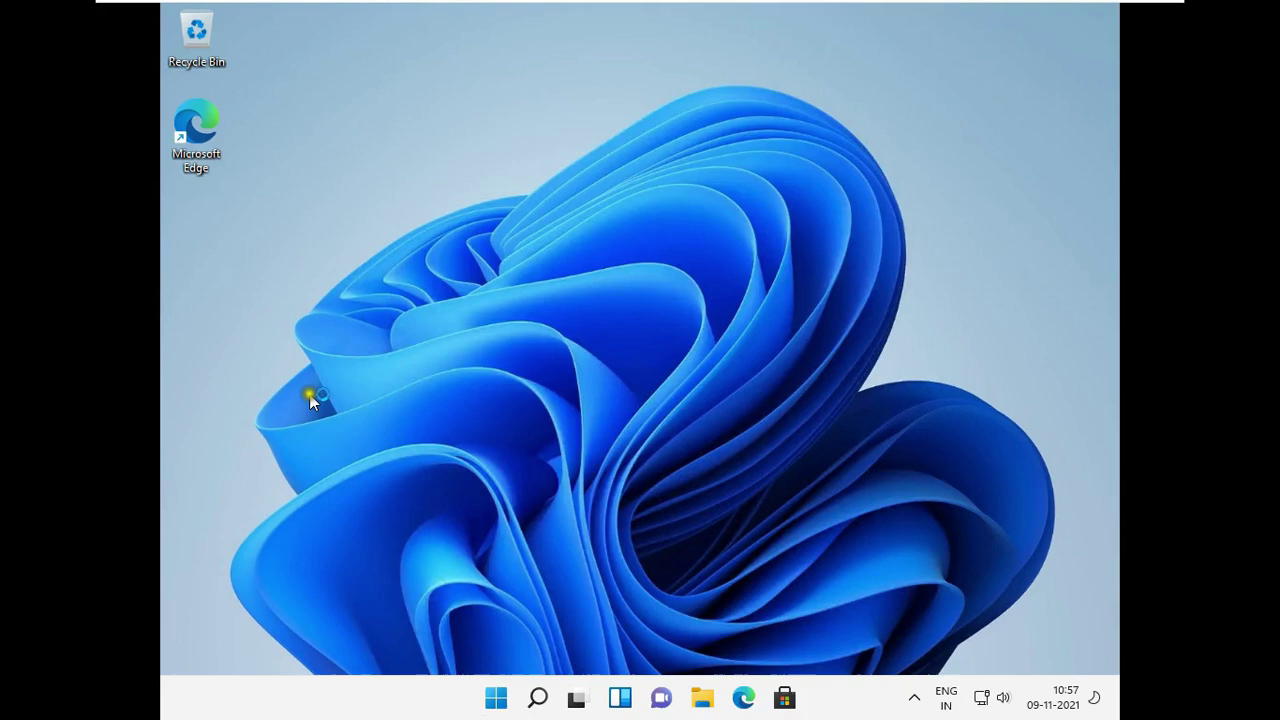